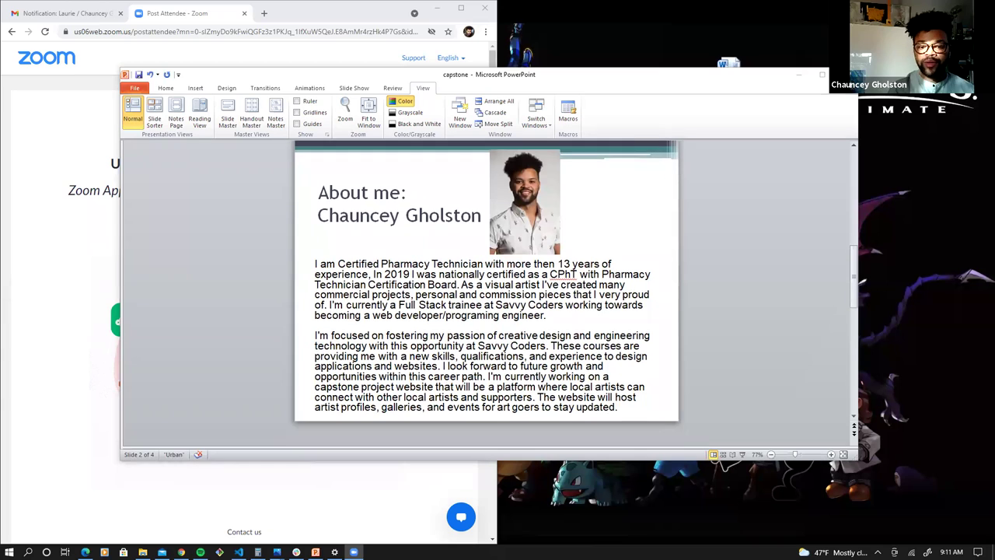
Scroll the capstone deck forward to slide 3, Savvy Coders, with its Scrum, Jira and Backend bullets.
scroll(791, 285, down, 1)
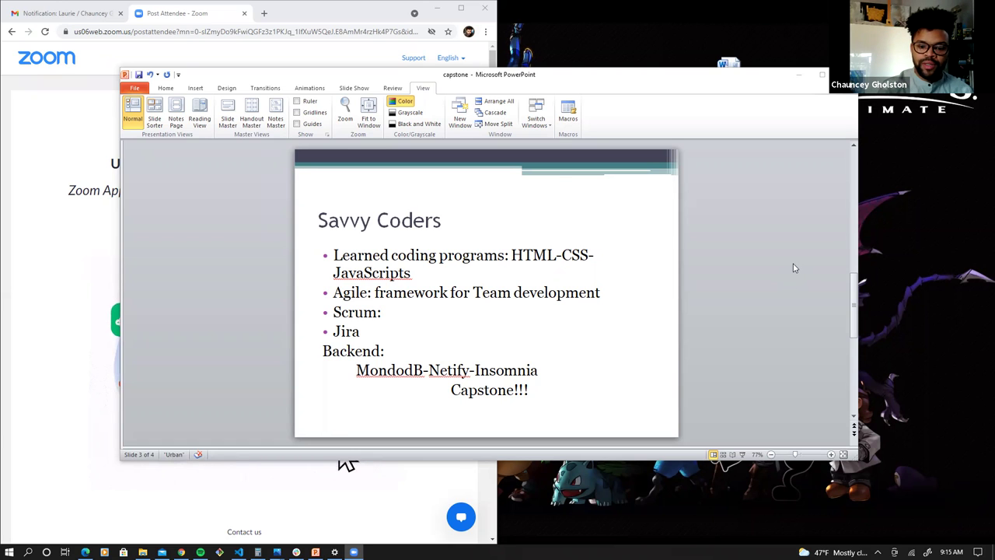
Advance to slide 4 of 4, CAPSTONE BETA-Process, showing the hand-drawn wireframe sketches.
scroll(794, 268, down, 1)
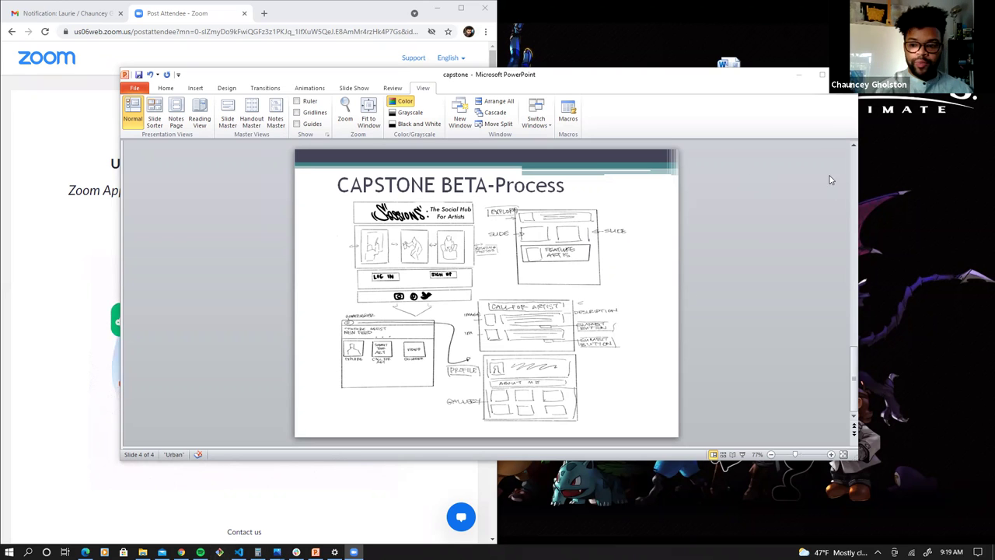
Minimize PowerPoint, then bring up VS Code and minimize it too.
click(806, 78)
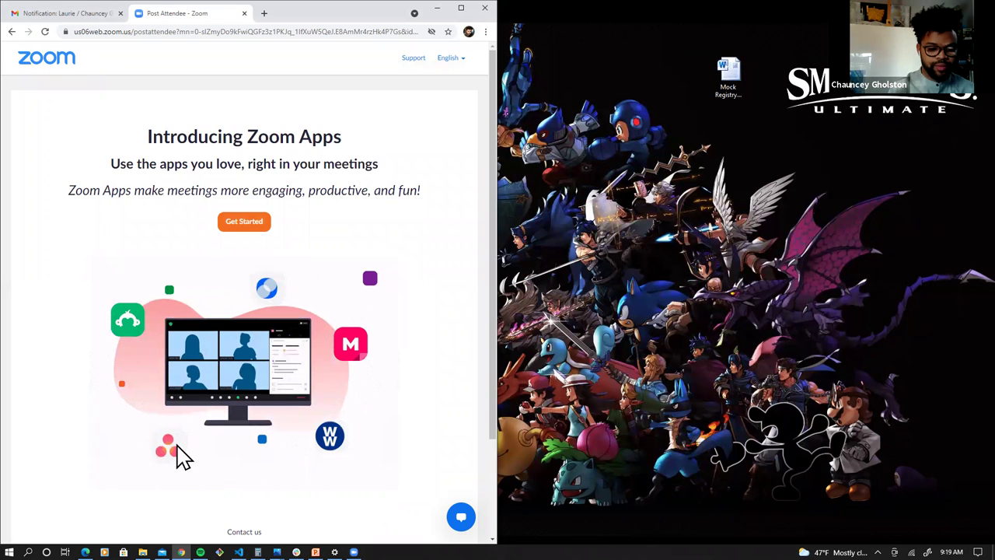
key(alt+Tab)
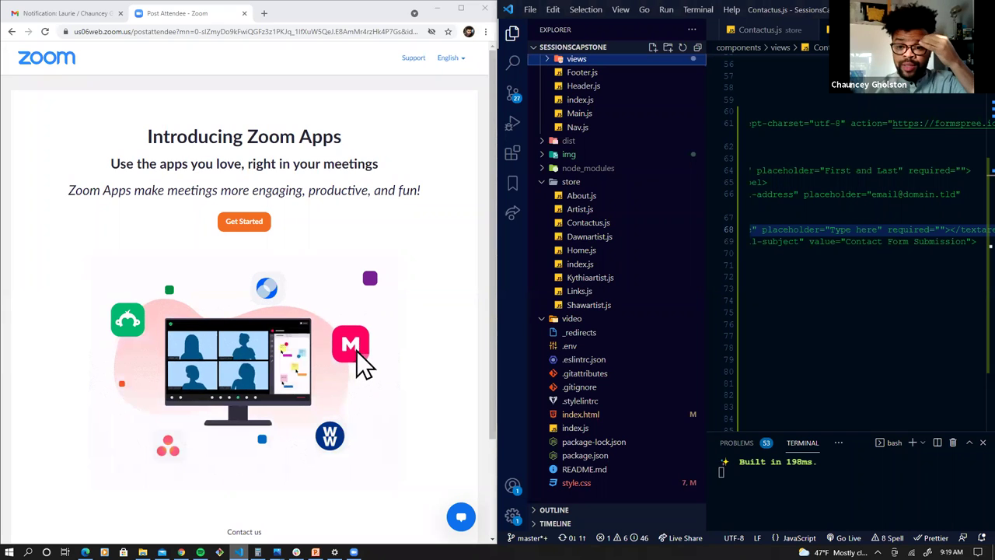
scroll(856, 380, up, 7)
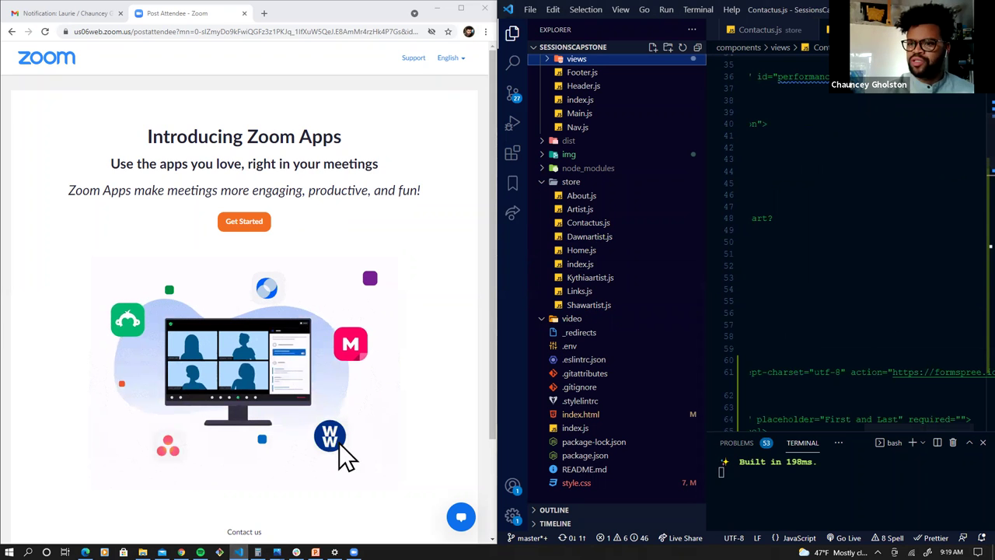
key(super+Up)
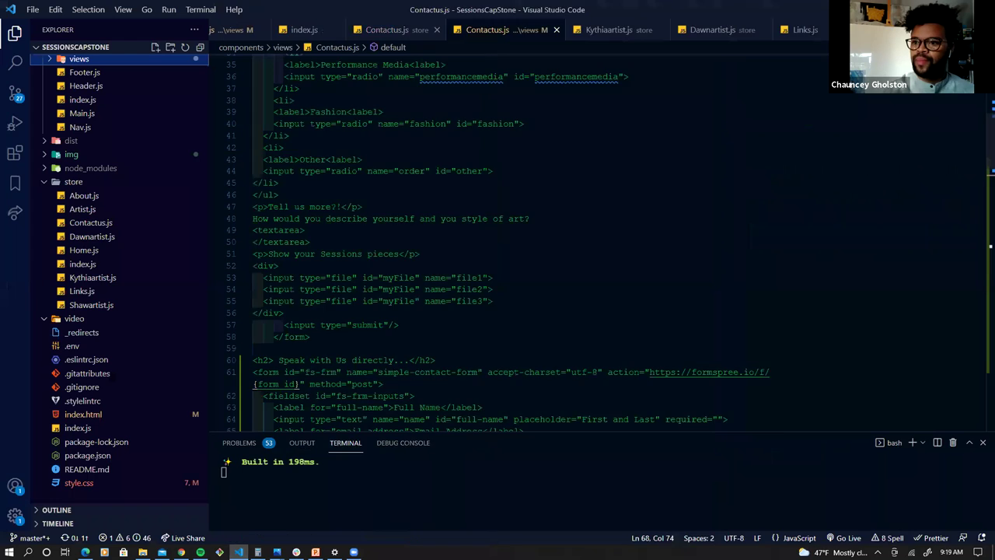
key(super+Down)
key(super+Down)
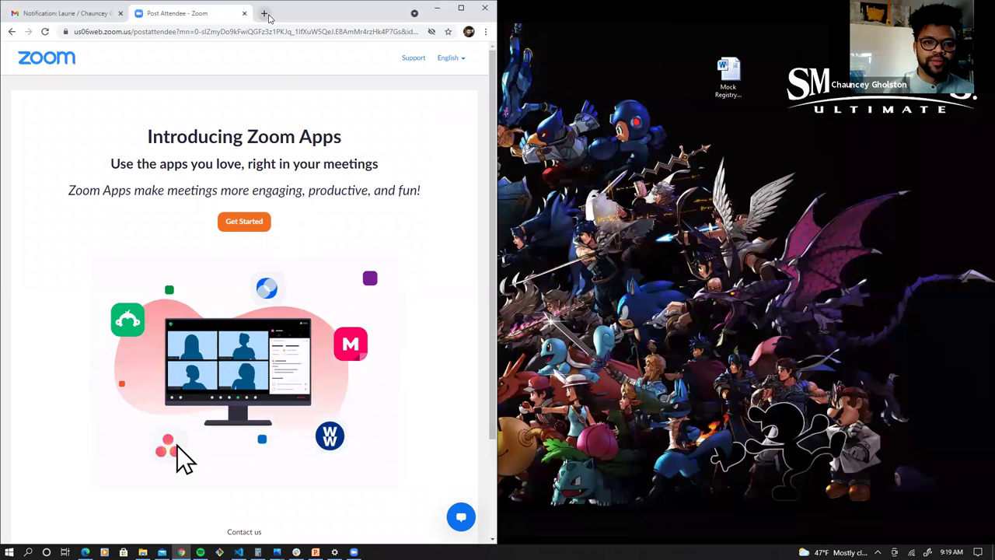
Restore the Edge window and go back to the Sessions site at localhost:1234/Home.
key(alt+Tab)
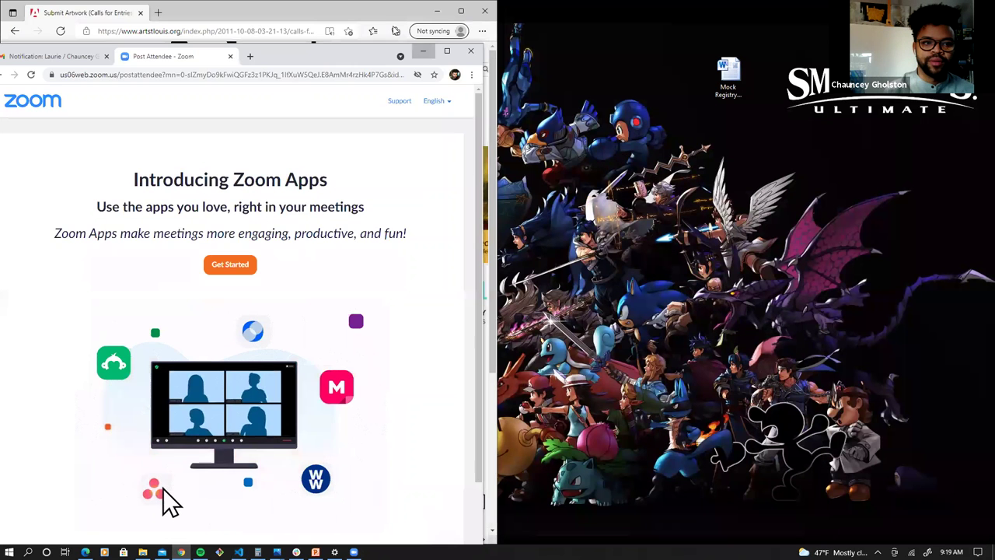
key(super+Down)
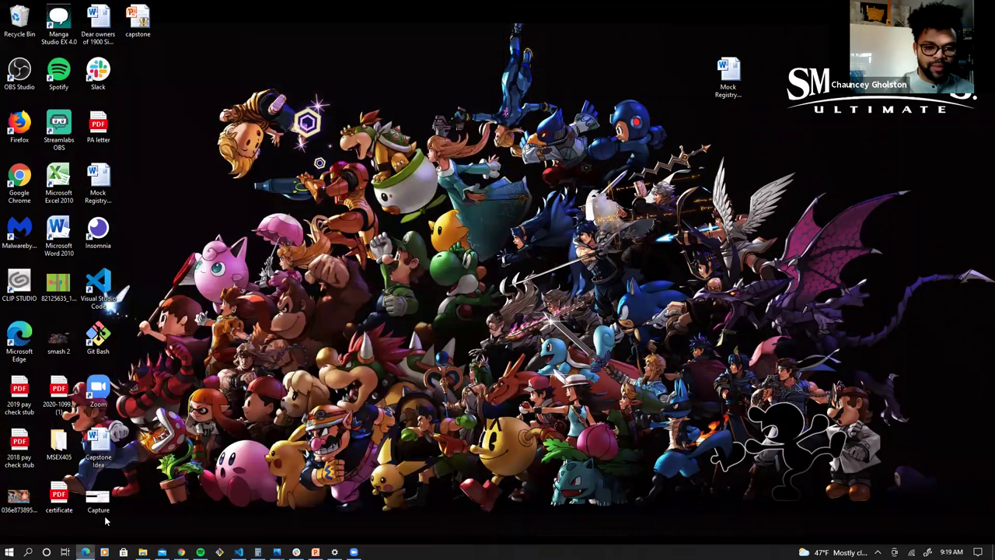
click(85, 552)
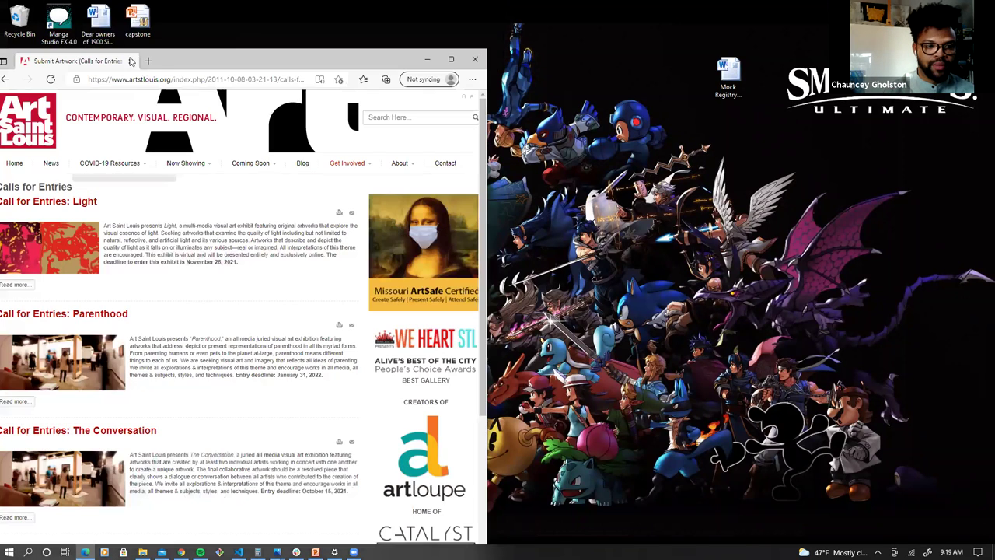
click(6, 78)
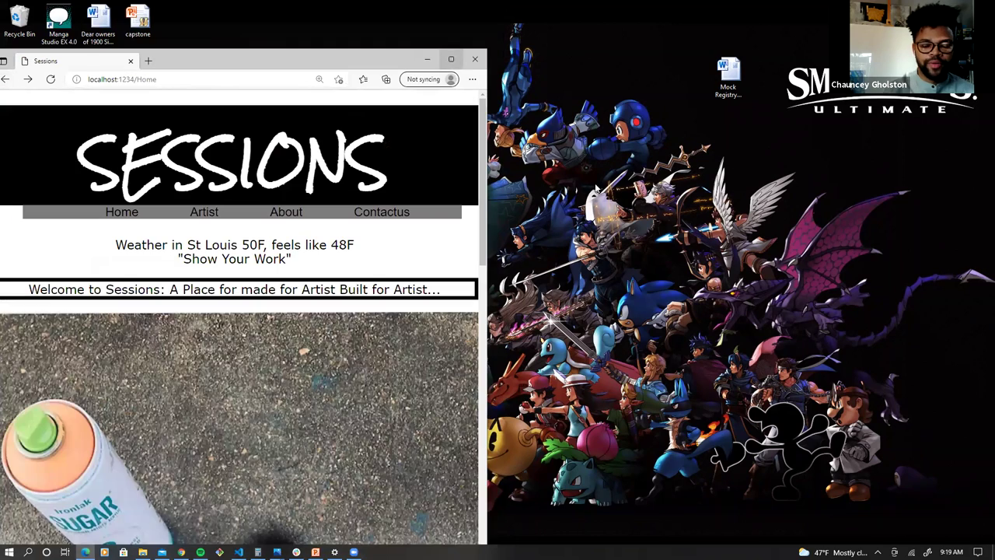
Maximize Edge so the Sessions home page with the St Louis weather line and welcome banner fills the screen.
click(426, 59)
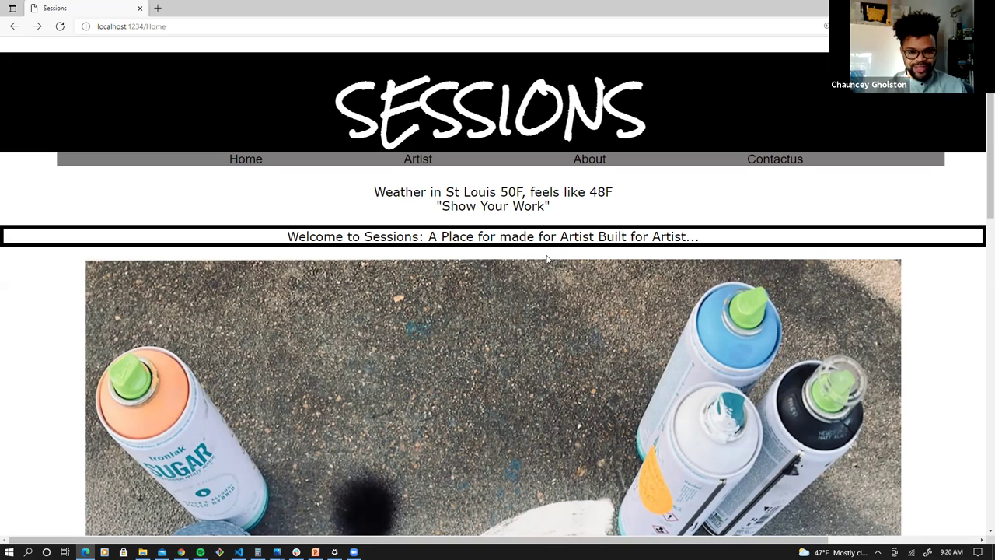
Open the Sessions About page at localhost:1234/About and scroll down to the footer.
click(584, 161)
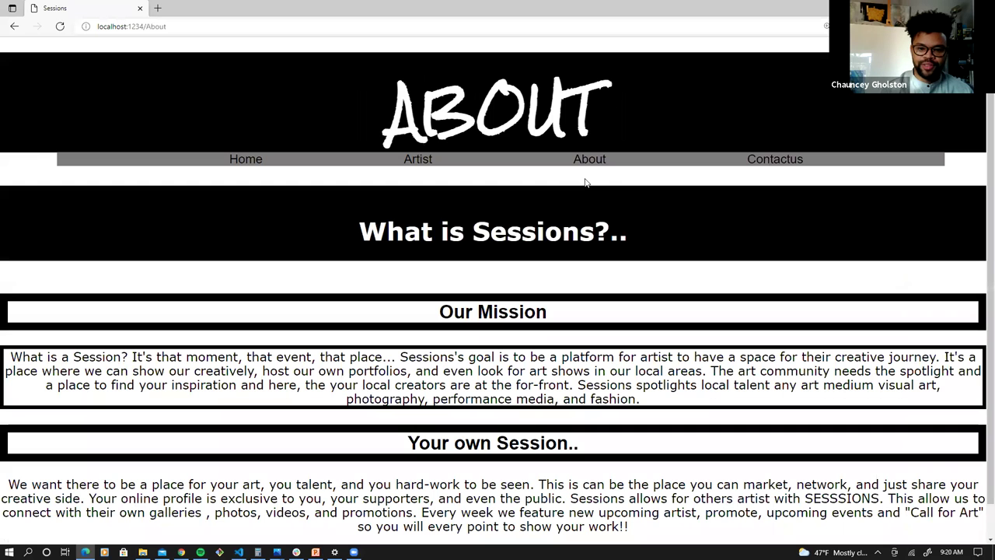
scroll(586, 181, down, 1)
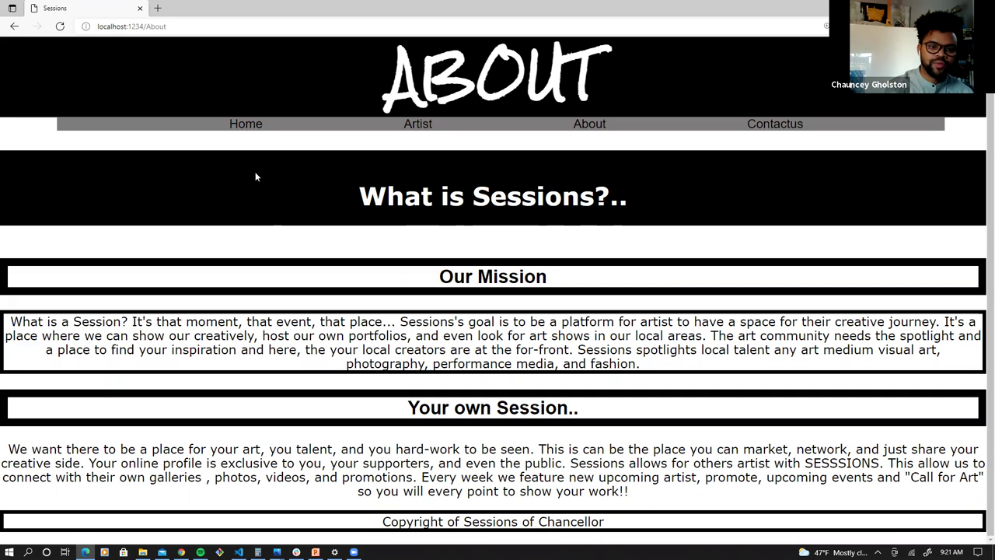
Go to the Home page and scroll past the SESSIONS spray-can image to the CALL FOR ART painter photo.
click(251, 127)
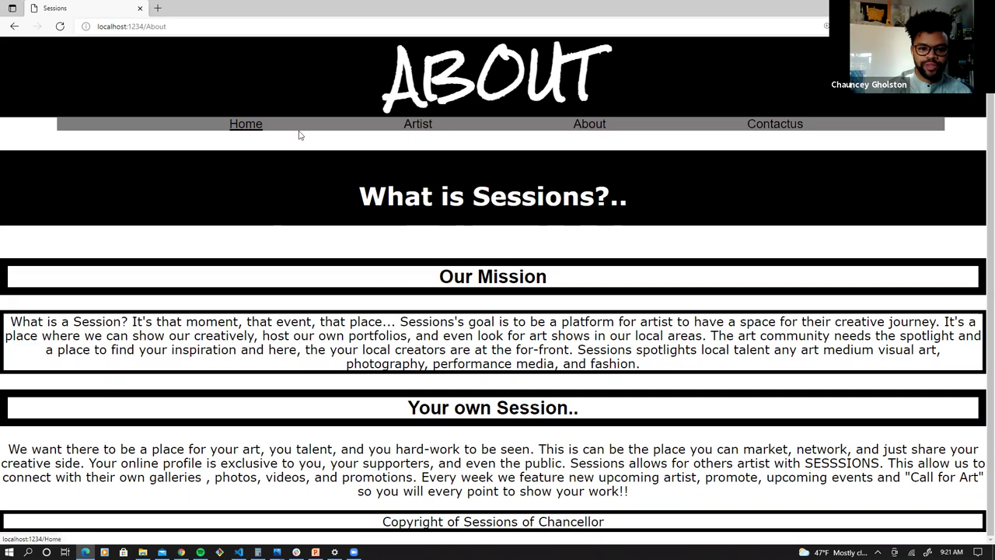
scroll(462, 138, down, 1)
scroll(462, 136, down, 3)
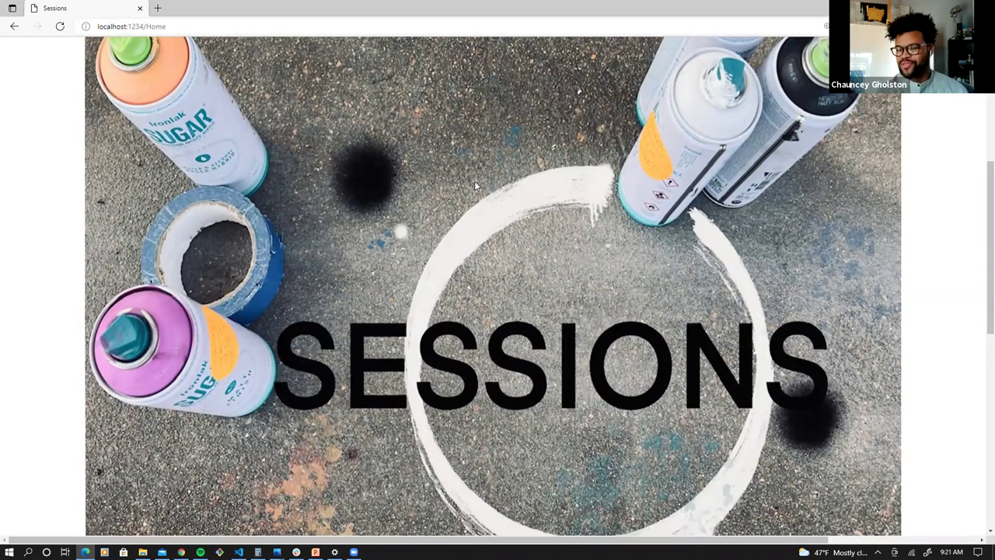
scroll(475, 186, down, 1)
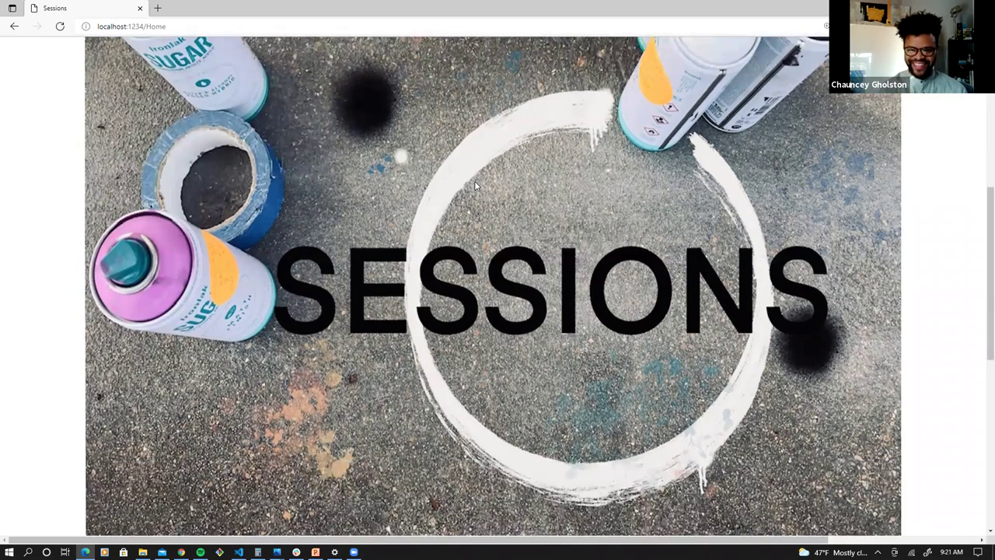
scroll(475, 185, down, 5)
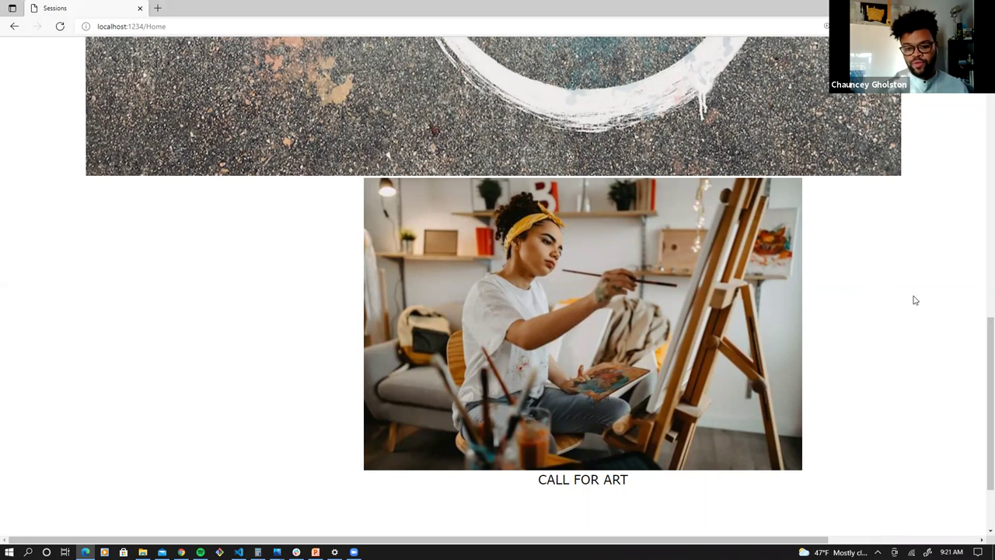
Follow the CALL FOR ART link to Art Saint Louis's Calls for Entries page on artstlouis.org.
click(621, 487)
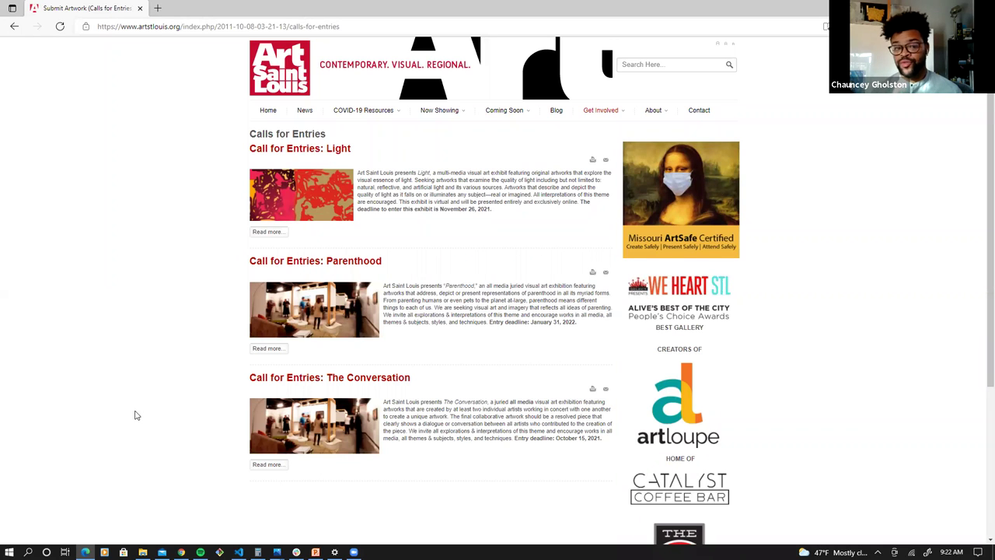
Return to Sessions, browse the Artist gallery, and open the peacock painting's artist page at /Dawnartist.
click(14, 26)
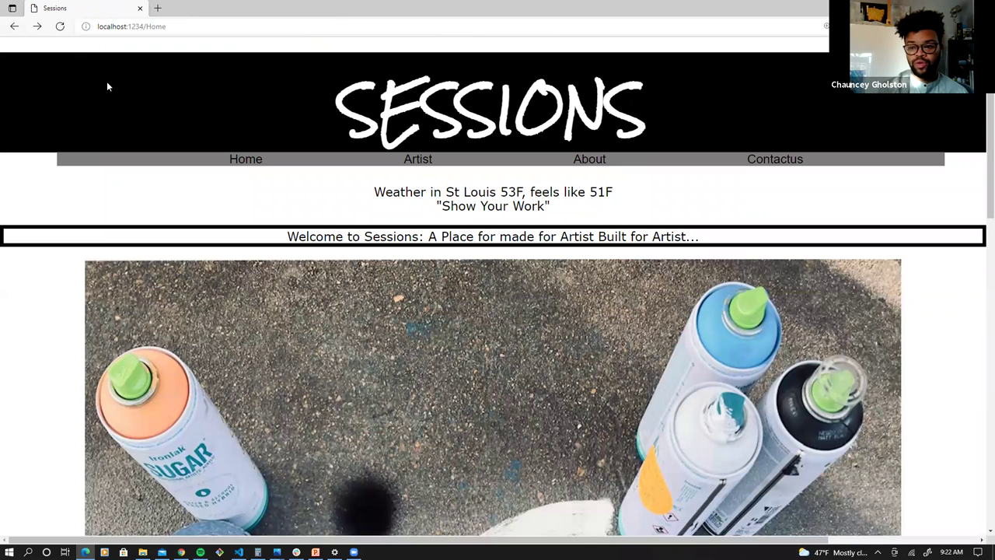
click(419, 161)
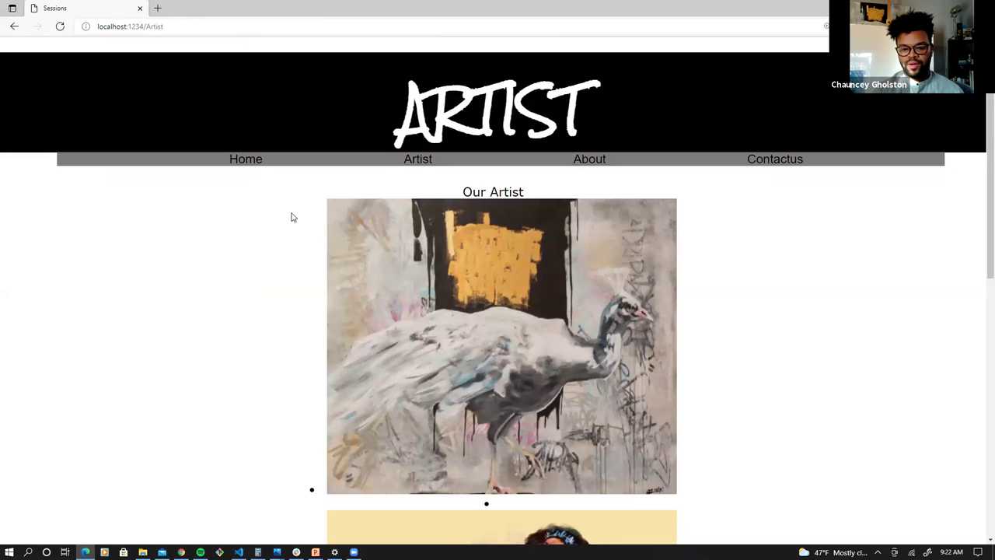
scroll(292, 217, down, 3)
scroll(292, 217, down, 4)
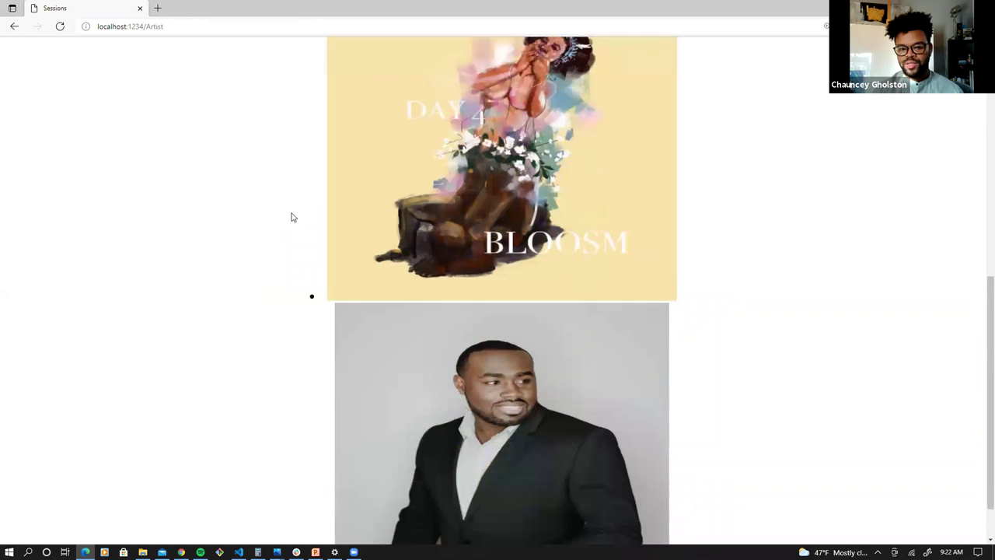
scroll(291, 217, up, 6)
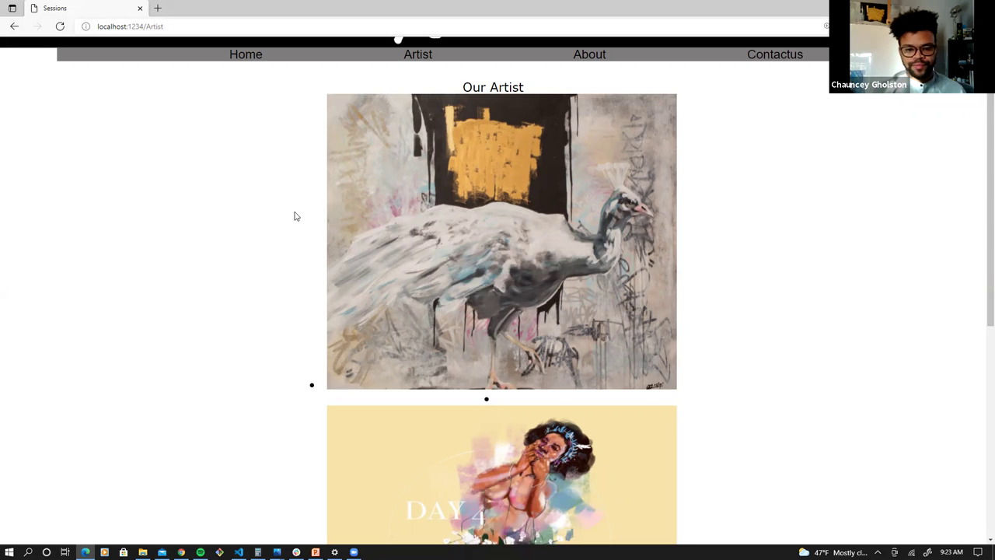
click(481, 295)
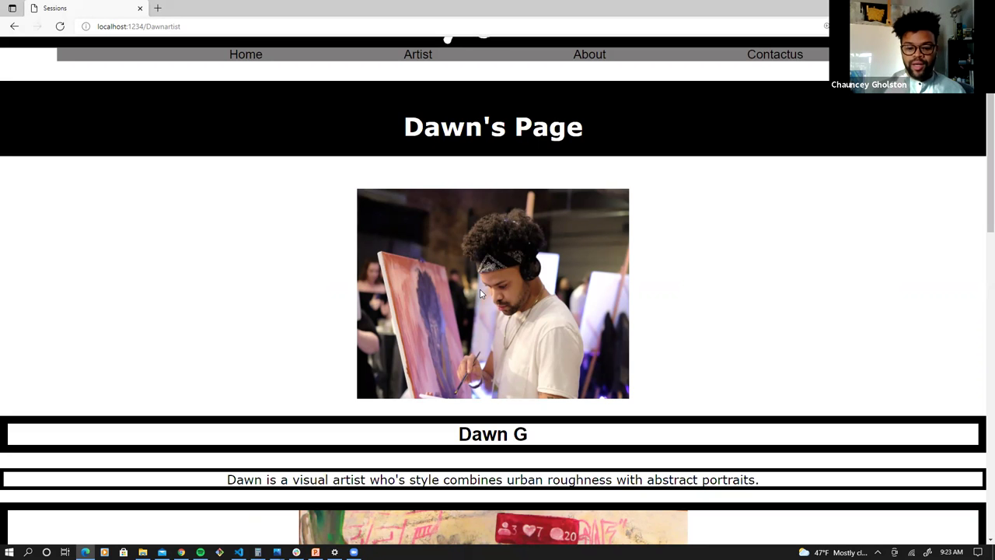
Scroll through the artist's painting gallery, then return to the Our Artist page at localhost:1234/Artist.
scroll(480, 288, down, 4)
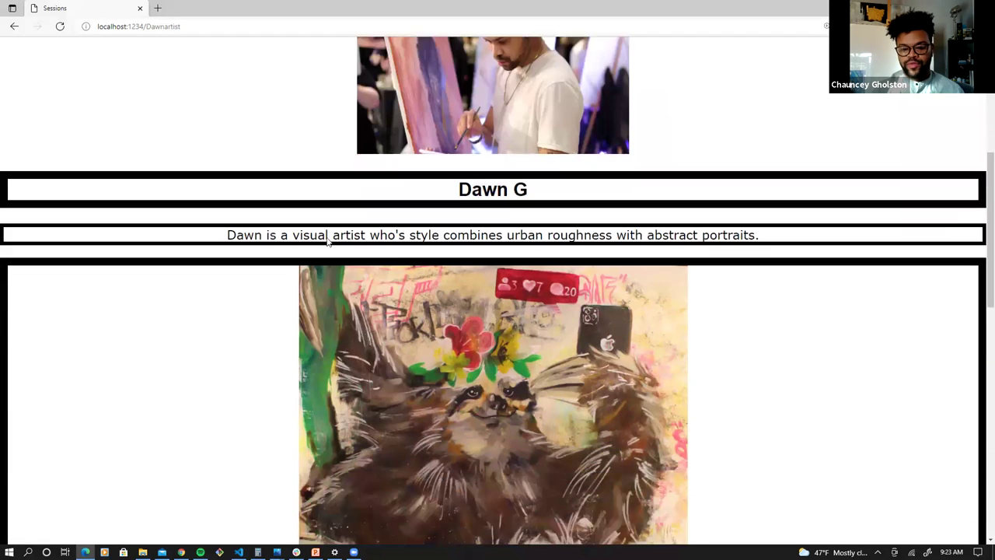
scroll(261, 208, down, 6)
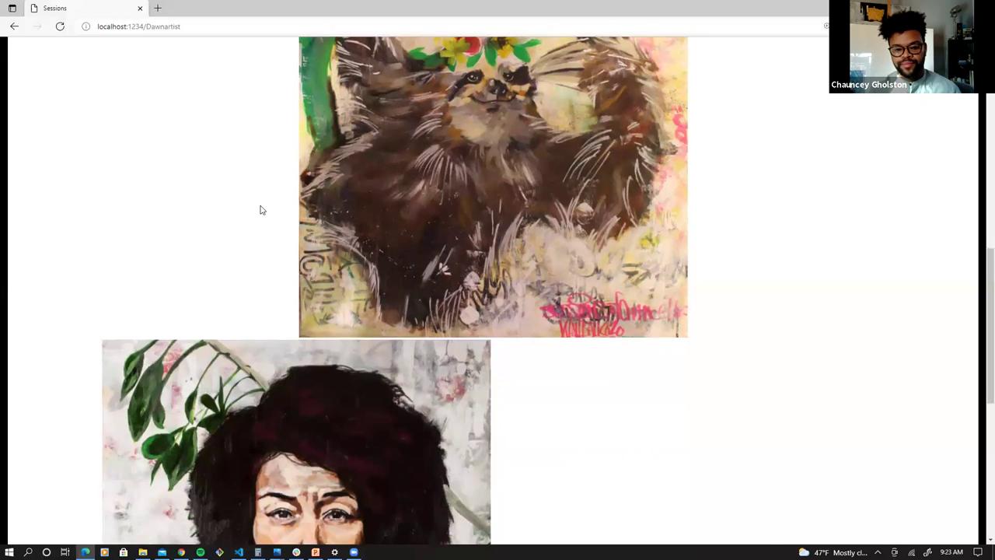
scroll(261, 208, down, 3)
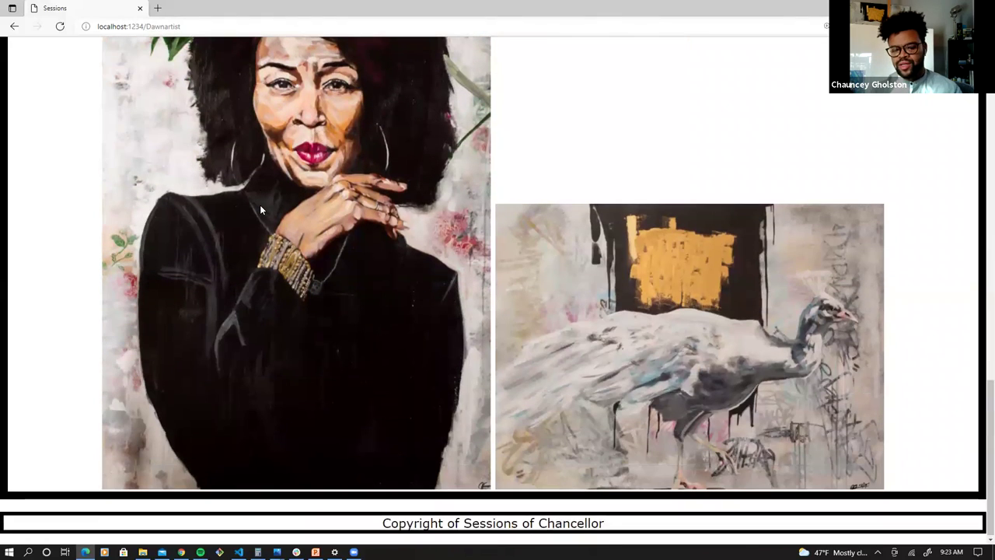
scroll(268, 273, up, 3)
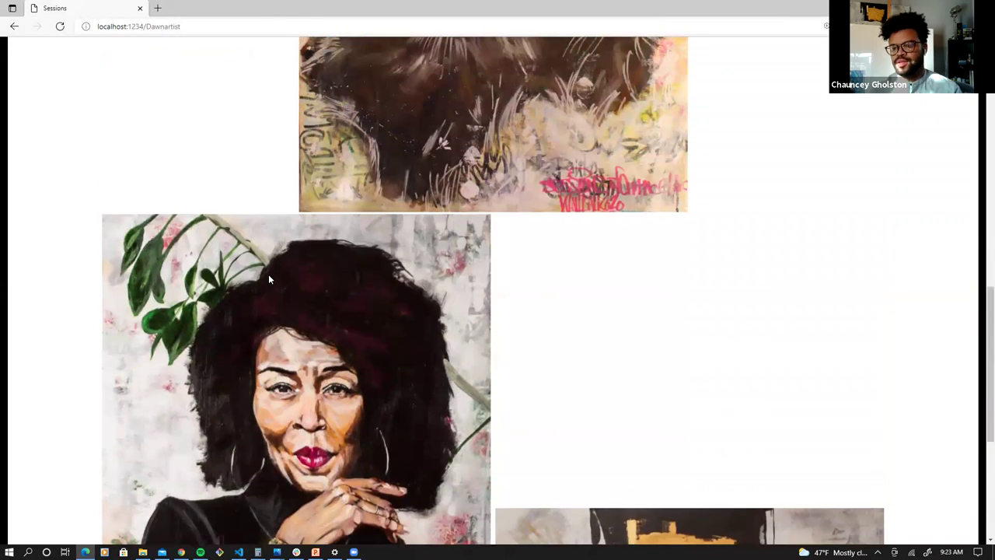
scroll(268, 273, down, 2)
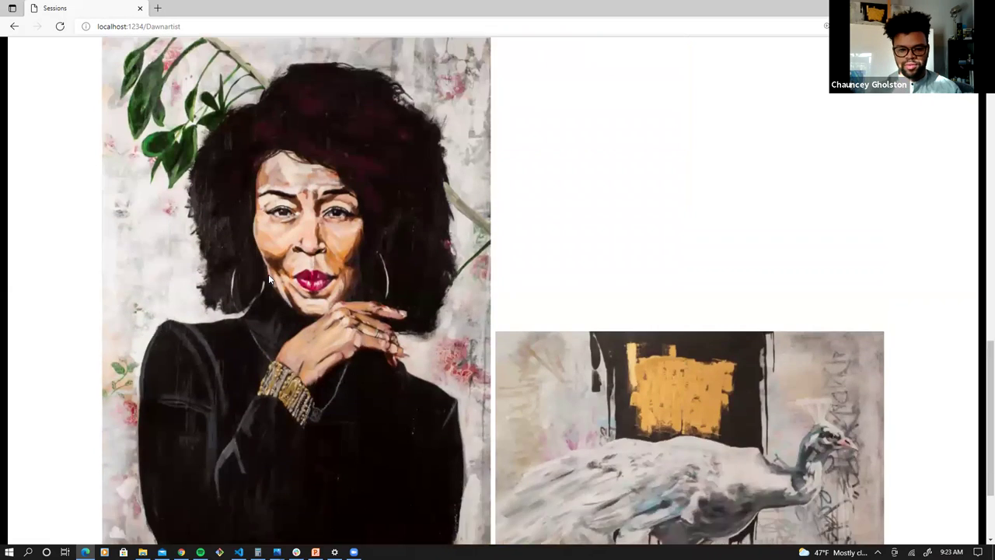
scroll(268, 273, up, 1)
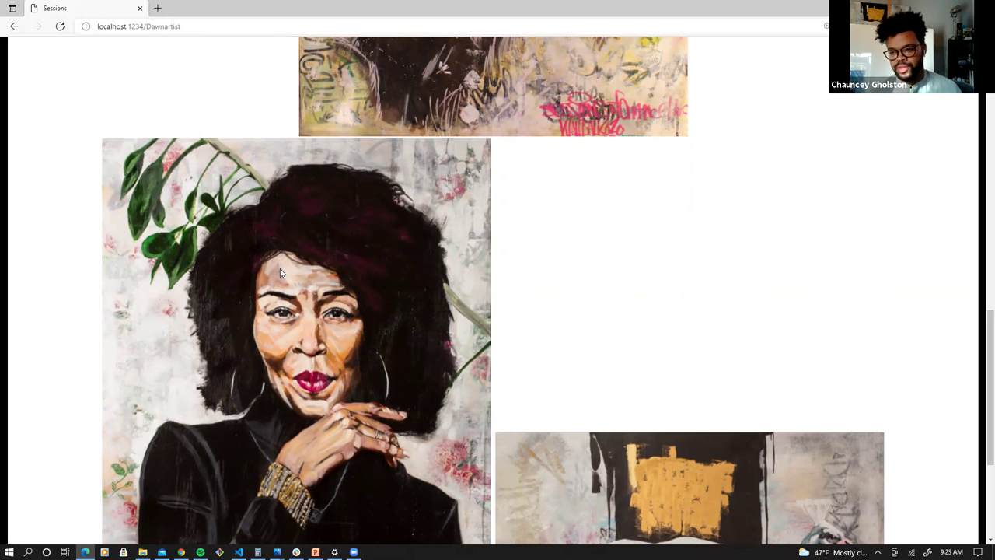
scroll(339, 228, up, 10)
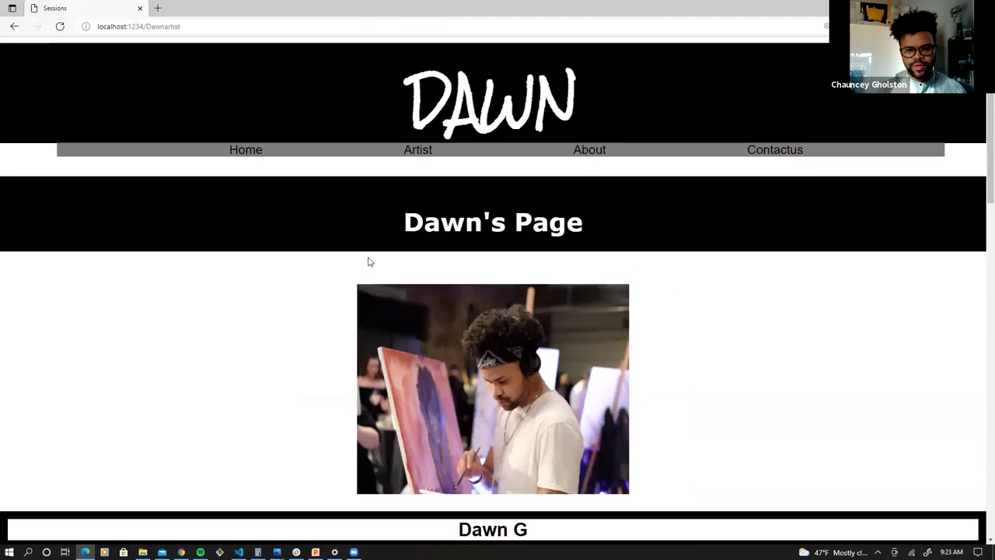
click(418, 151)
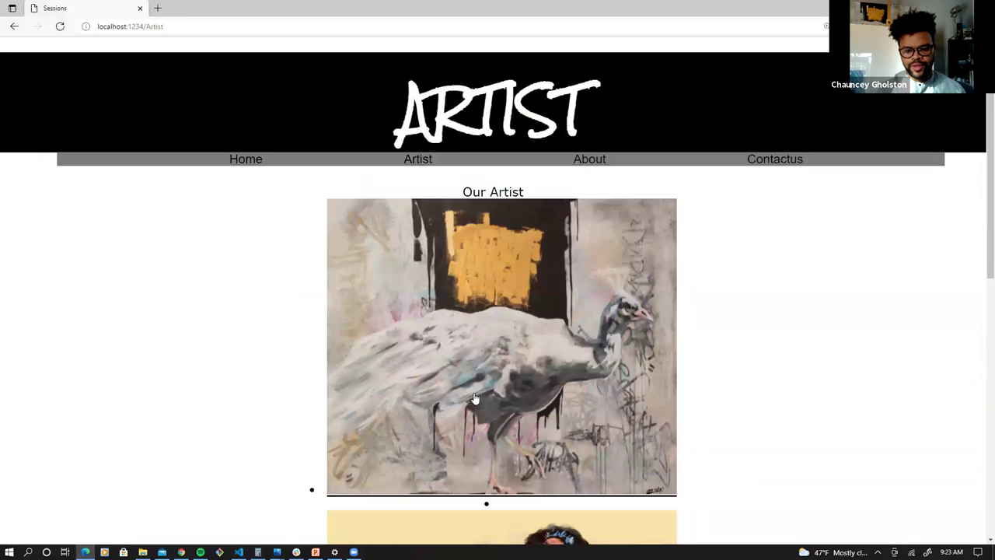
scroll(479, 399, down, 3)
click(479, 398)
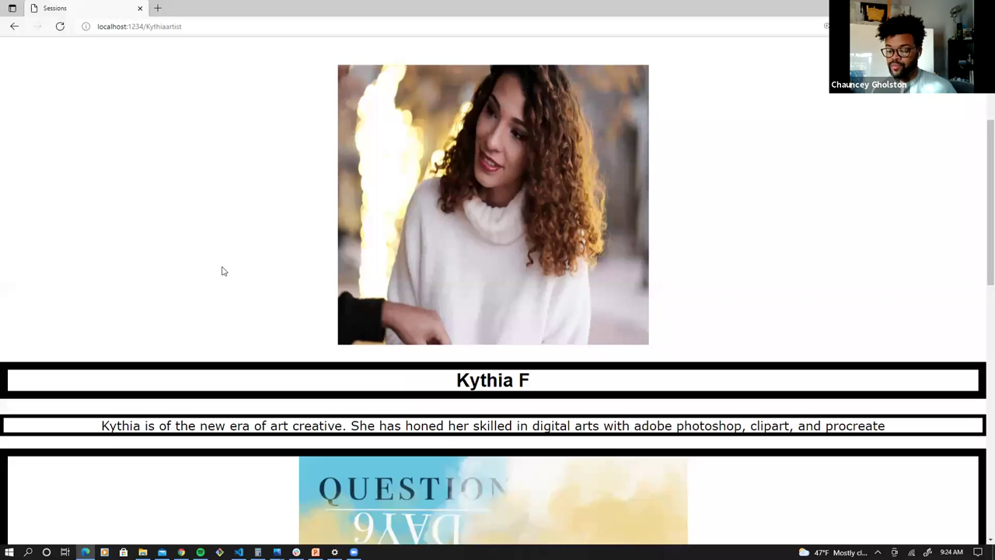
scroll(225, 270, down, 6)
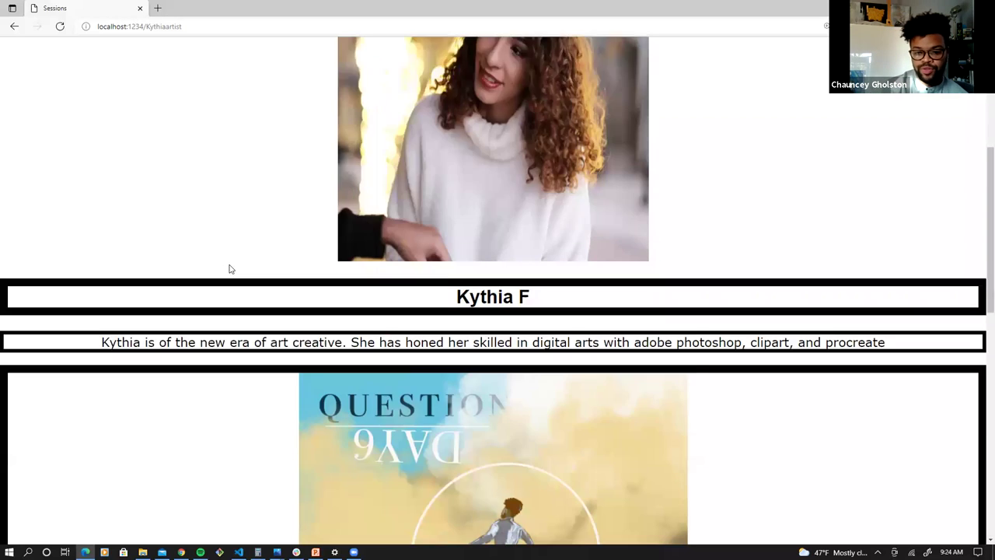
scroll(230, 269, down, 3)
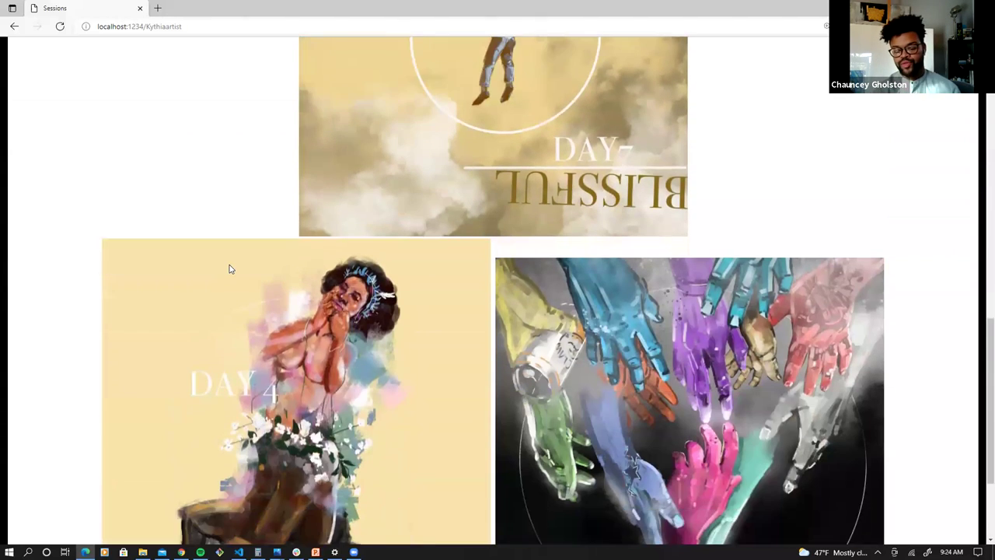
scroll(249, 336, down, 1)
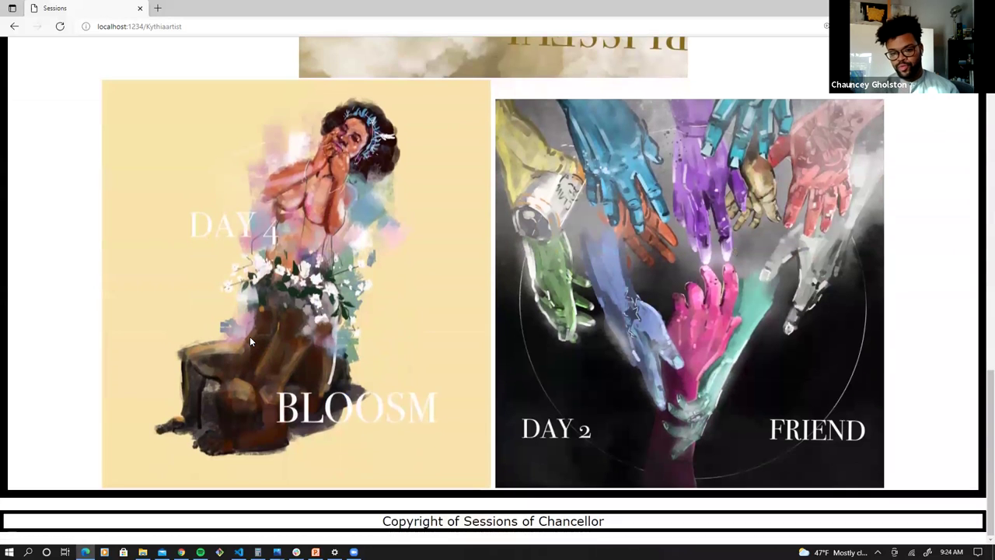
scroll(250, 336, up, 3)
scroll(250, 340, up, 10)
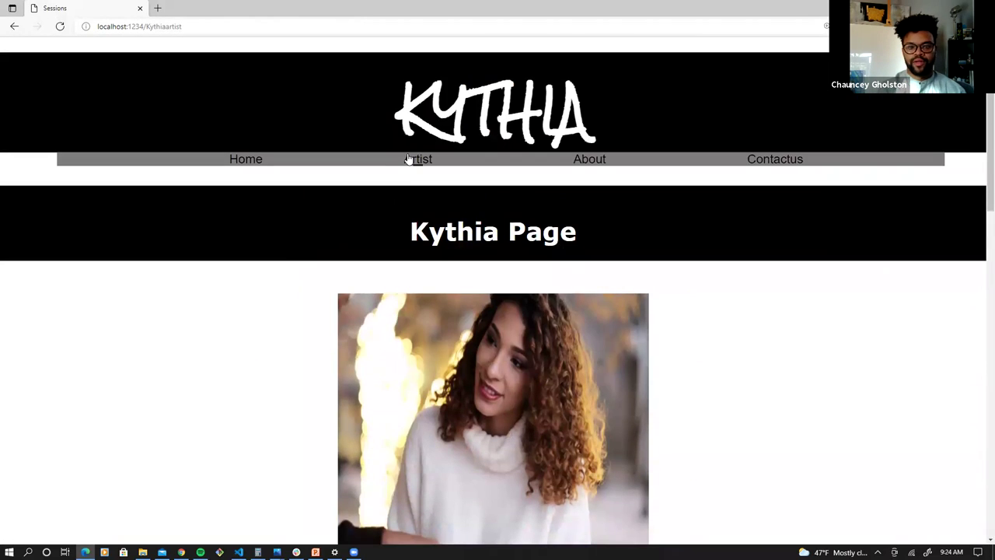
From the Our Artist listing, open the St. Louis portrait photographer's page via the suited man's portrait.
click(408, 159)
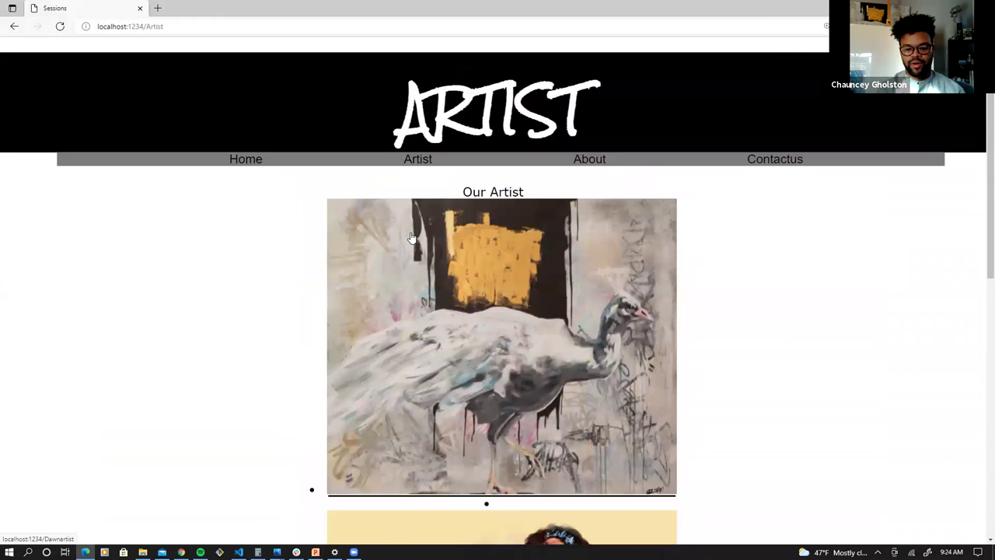
scroll(411, 238, down, 6)
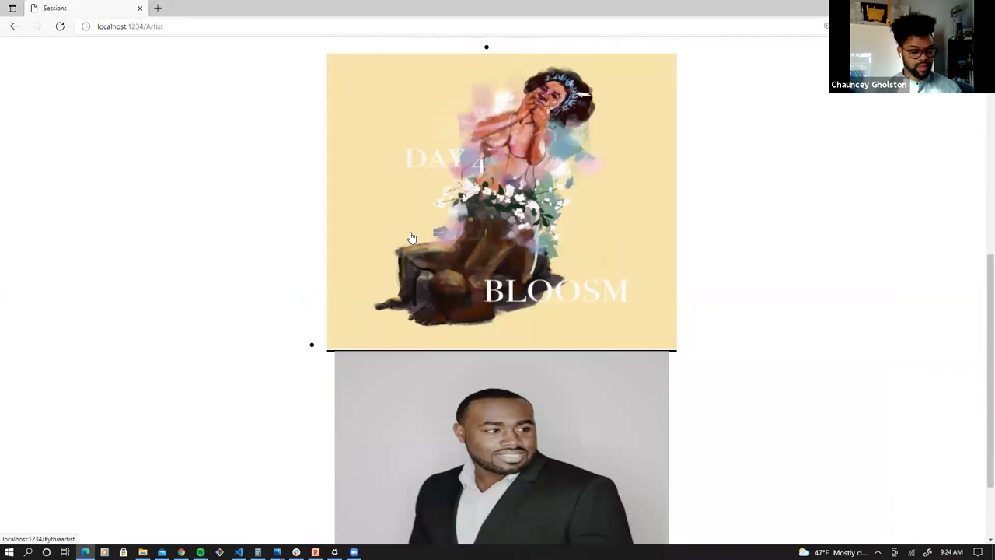
scroll(471, 257, down, 1)
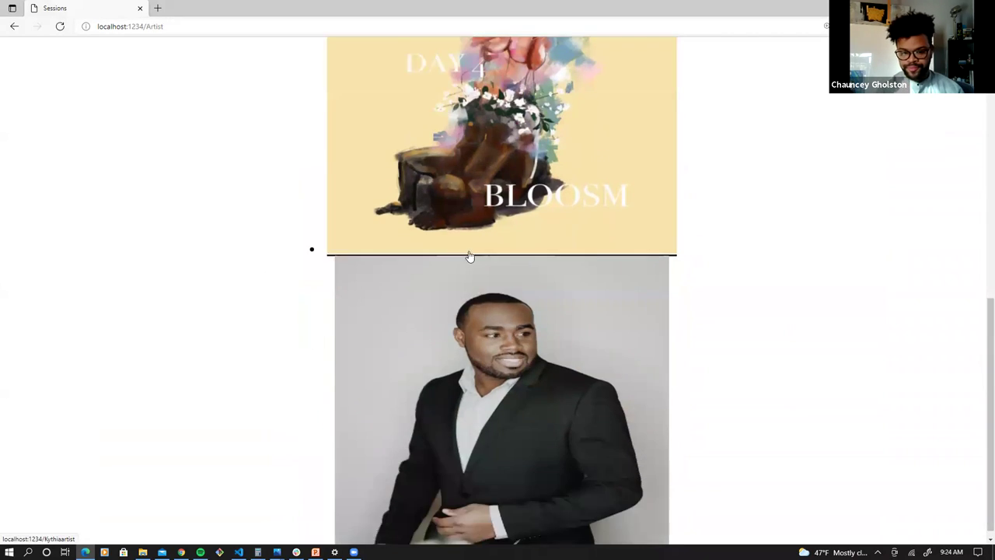
click(495, 397)
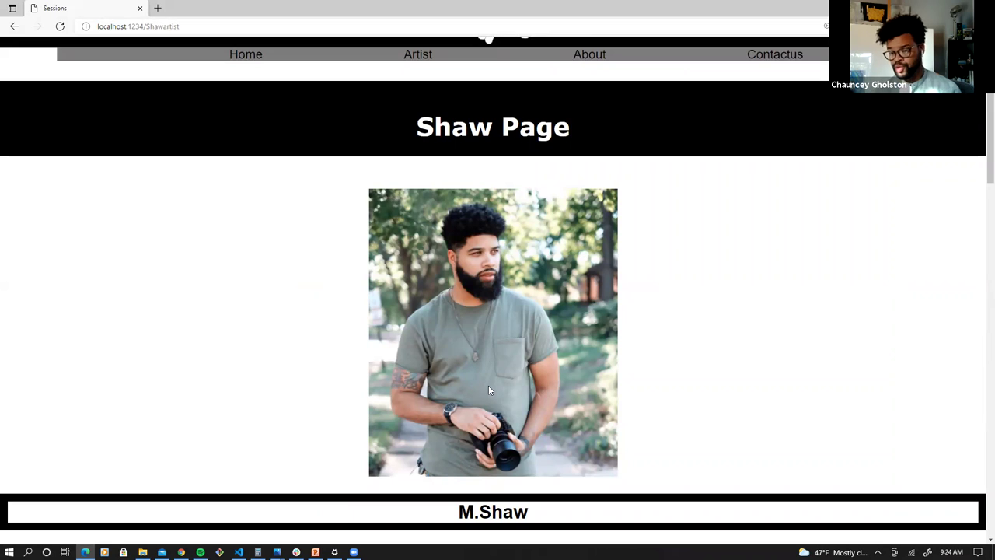
Scroll through the photographer's portrait gallery and back up to his bio.
scroll(488, 385, down, 2)
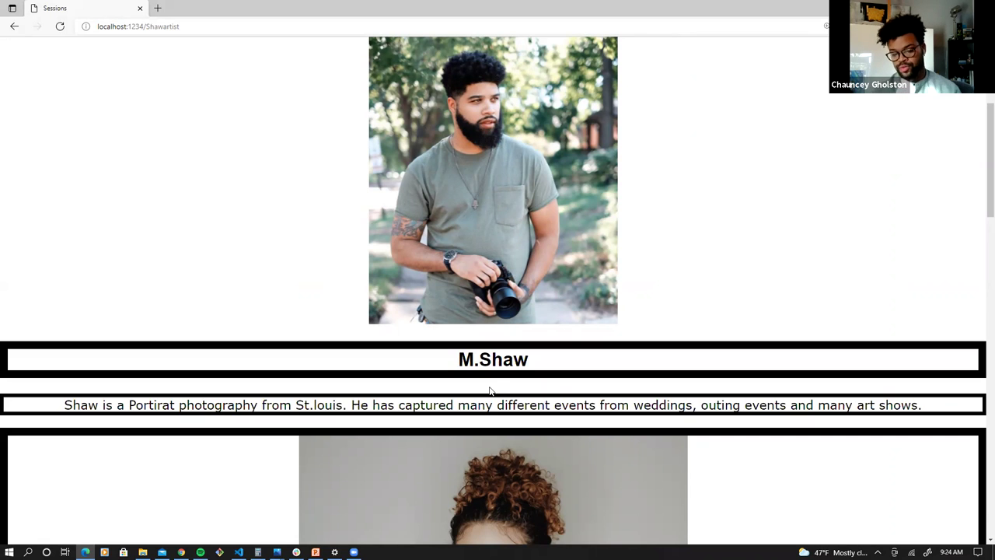
scroll(492, 385, down, 4)
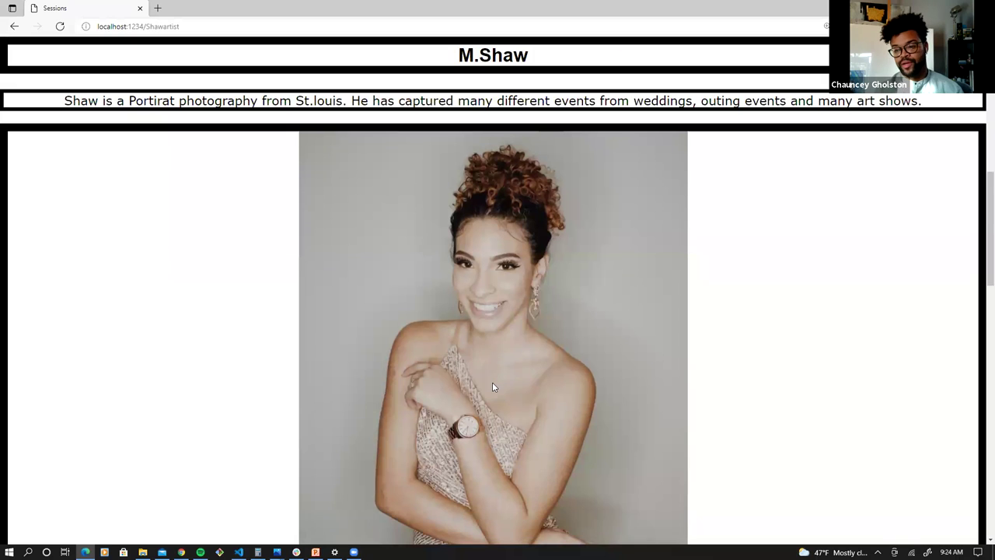
scroll(485, 377, down, 3)
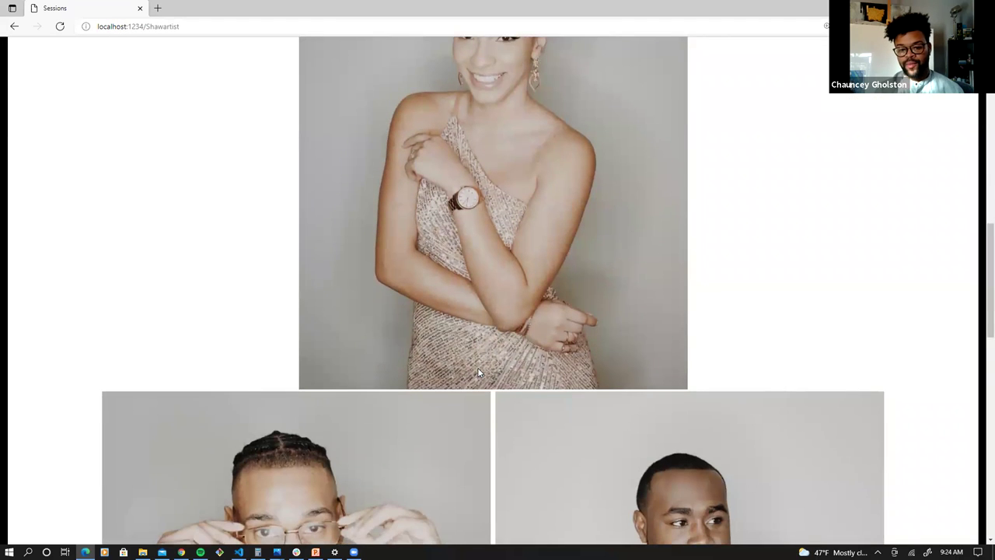
scroll(477, 373, down, 10)
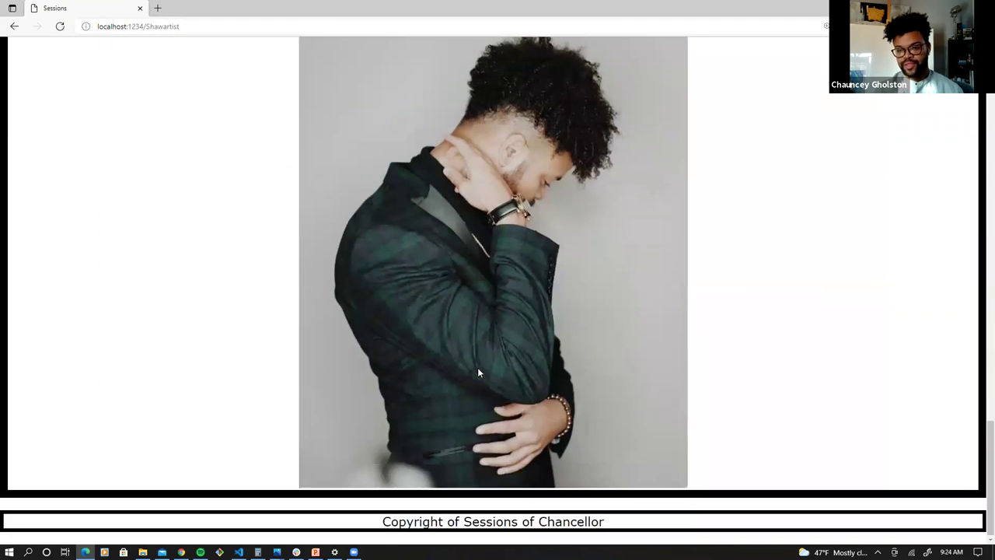
scroll(477, 372, up, 10)
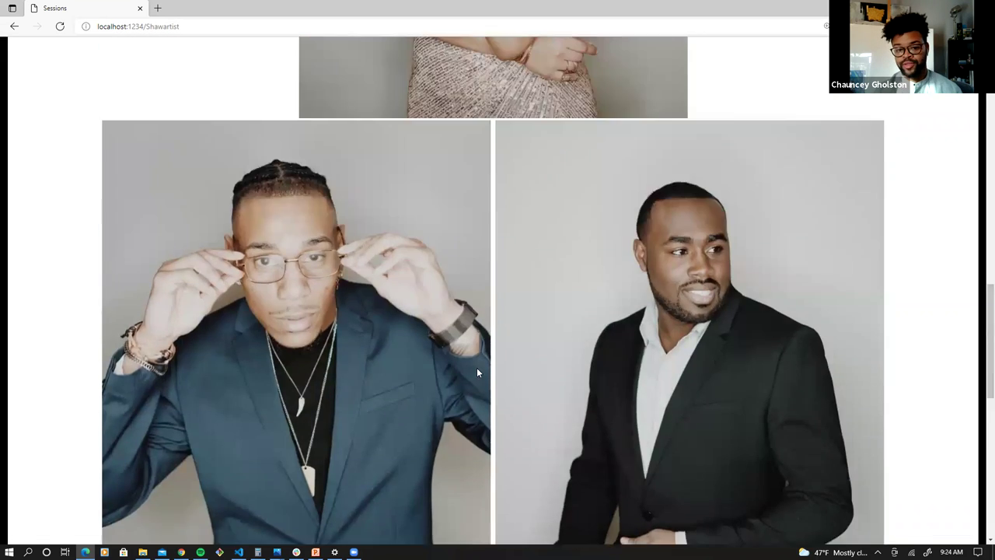
scroll(476, 367, up, 6)
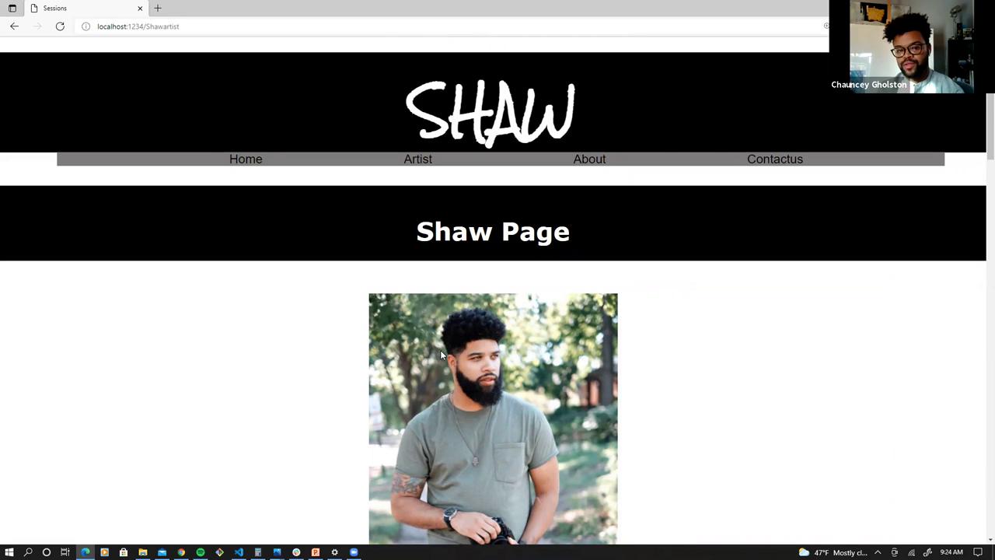
Go to the Contact Us page and autofill the First Name field from saved info.
click(751, 161)
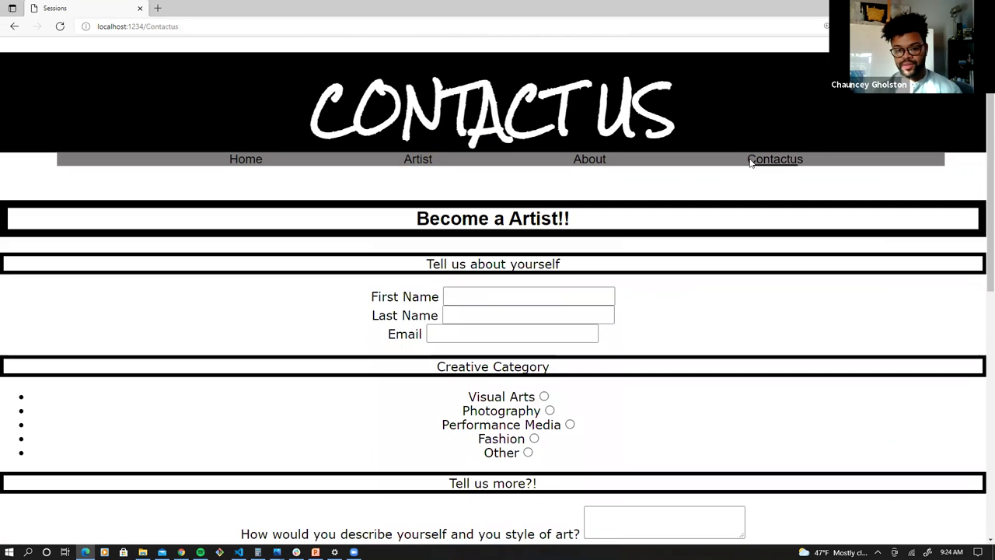
scroll(635, 75, down, 1)
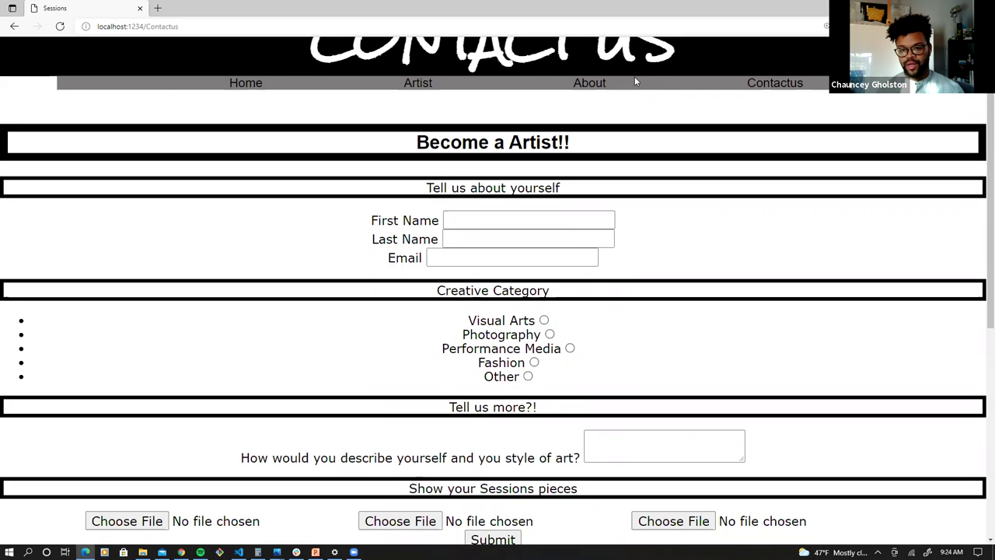
click(568, 215)
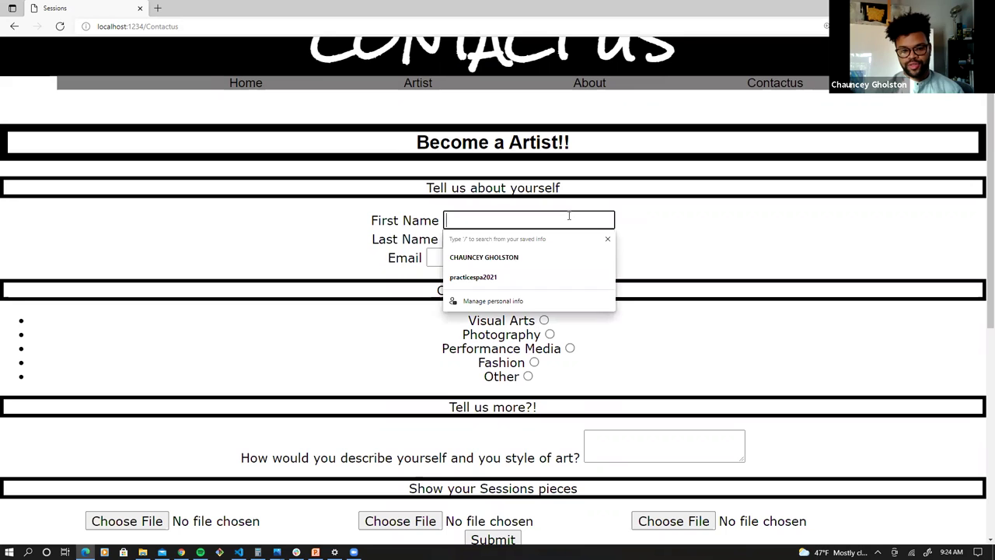
click(565, 257)
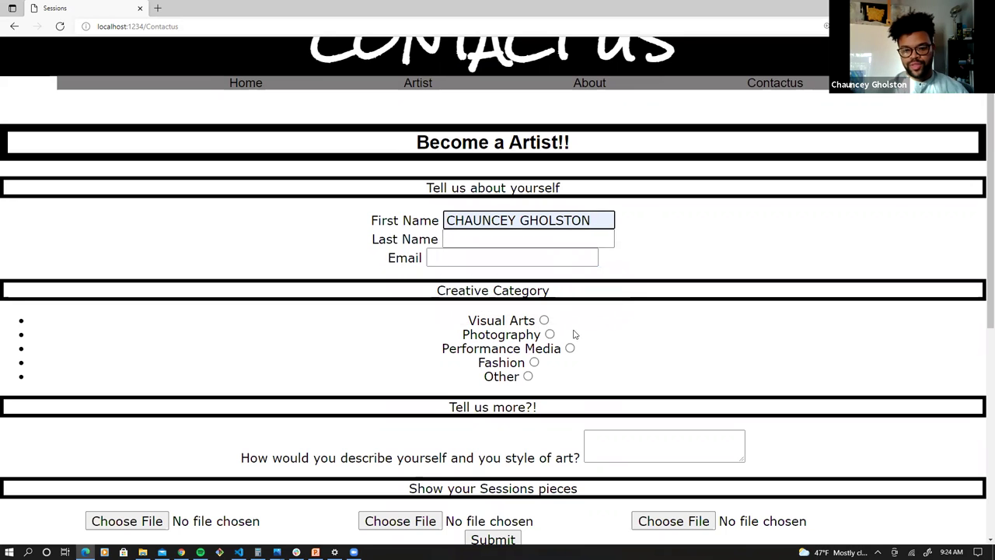
Select Visual Arts, answer the art question with 'love it', and open the second artwork's file chooser.
click(544, 320)
scroll(650, 328, down, 3)
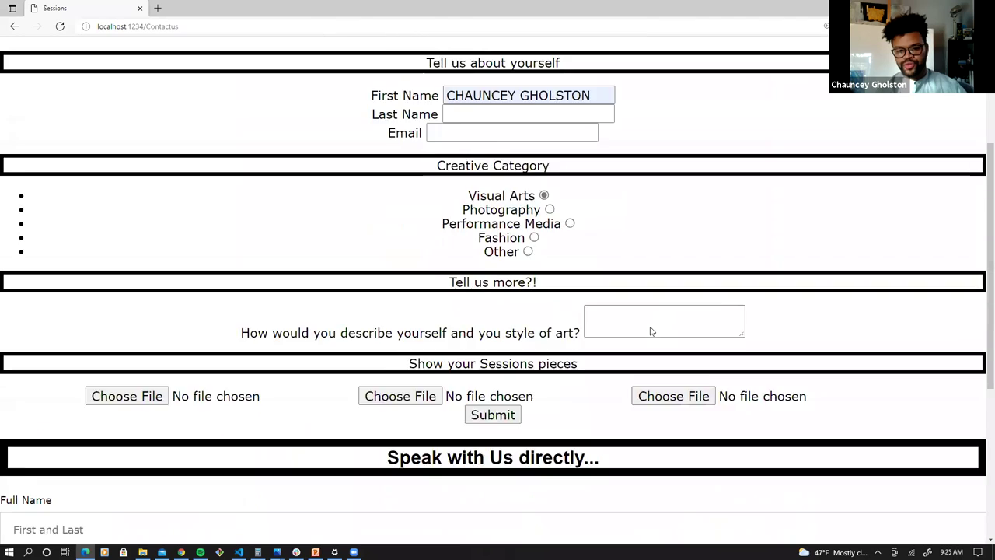
click(611, 225)
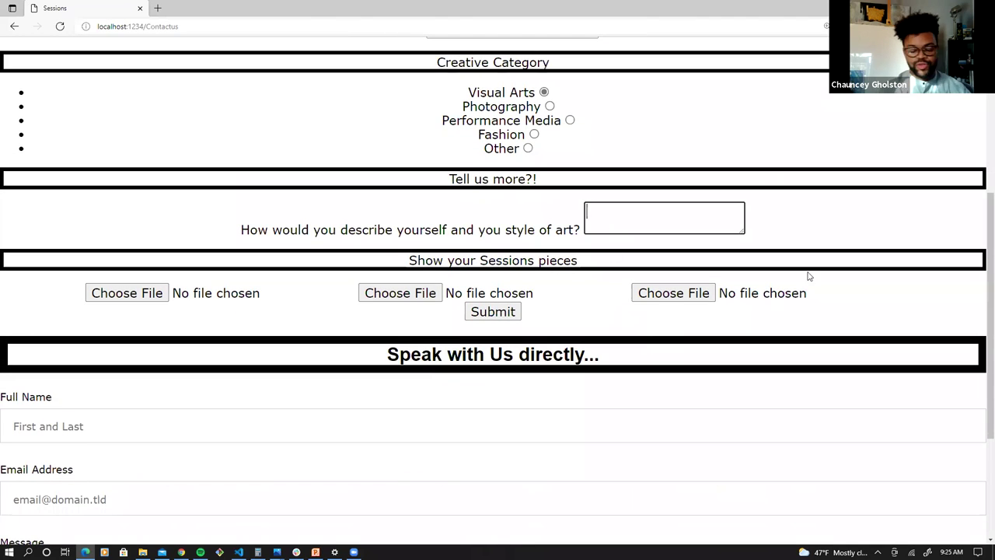
text(love )
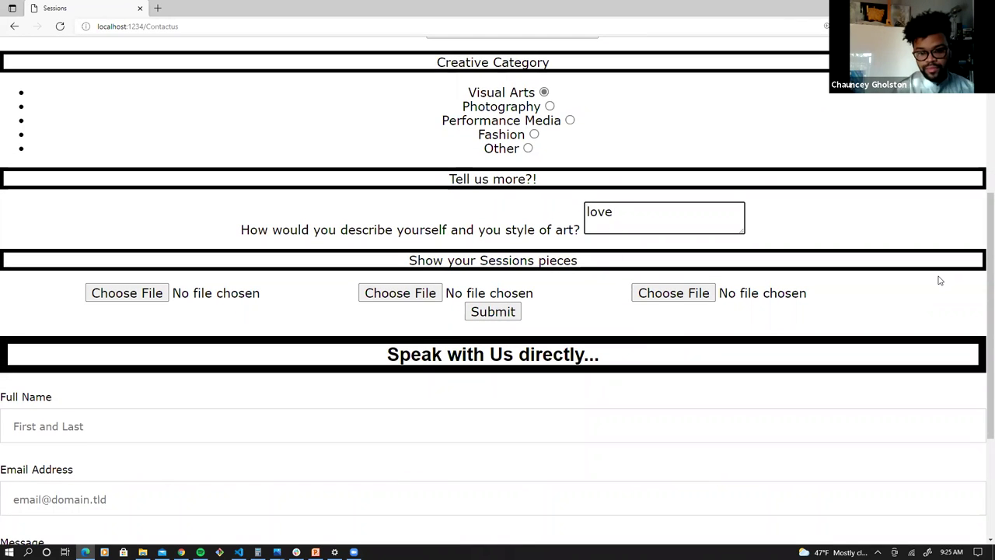
text(it)
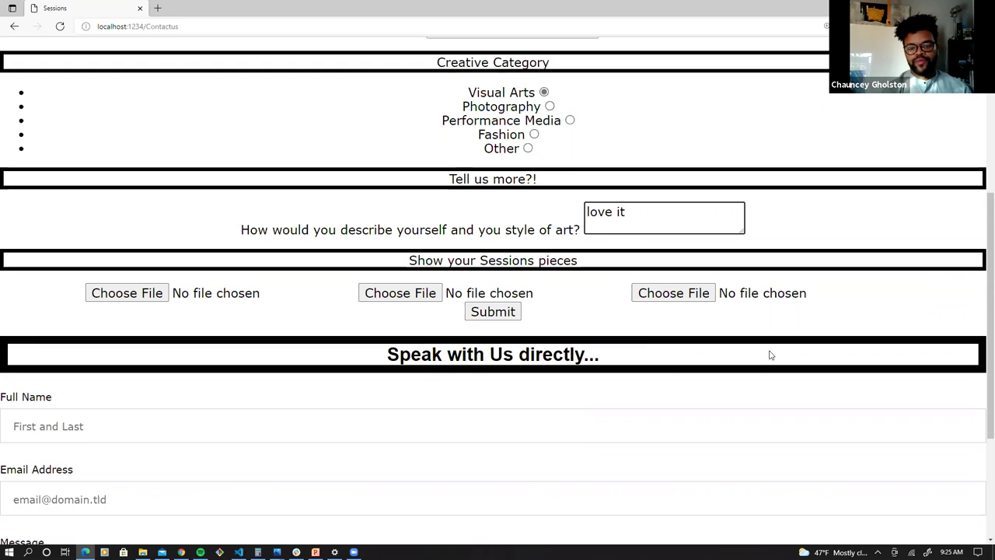
click(435, 294)
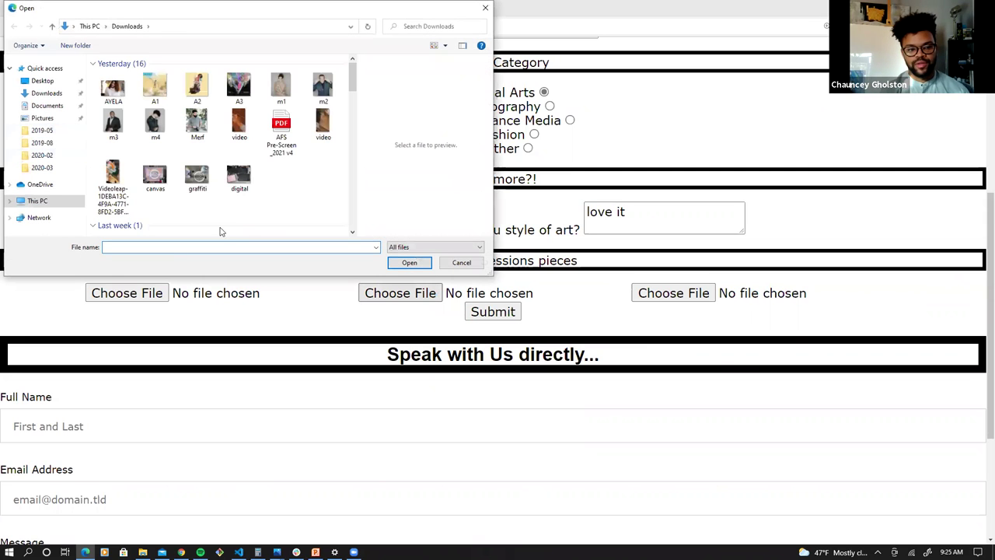
Pick the graffiti thumbnail to attach graffiti.jpg as the second piece.
click(199, 177)
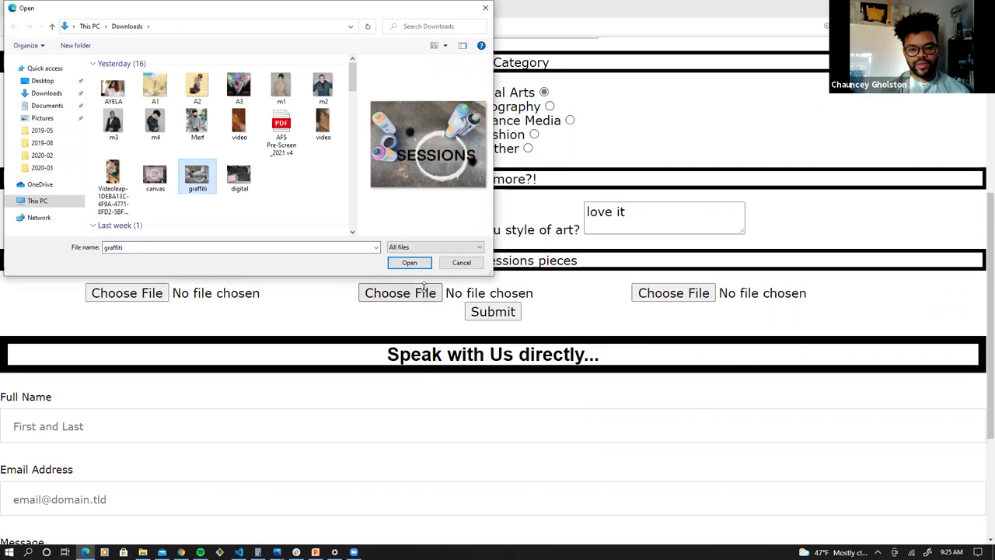
click(409, 262)
scroll(417, 264, down, 3)
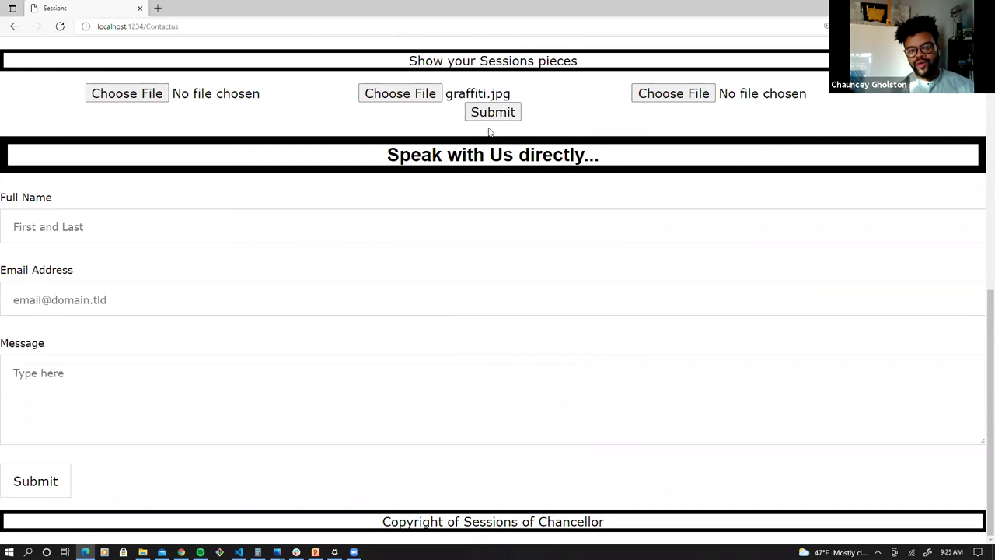
scroll(491, 136, up, 3)
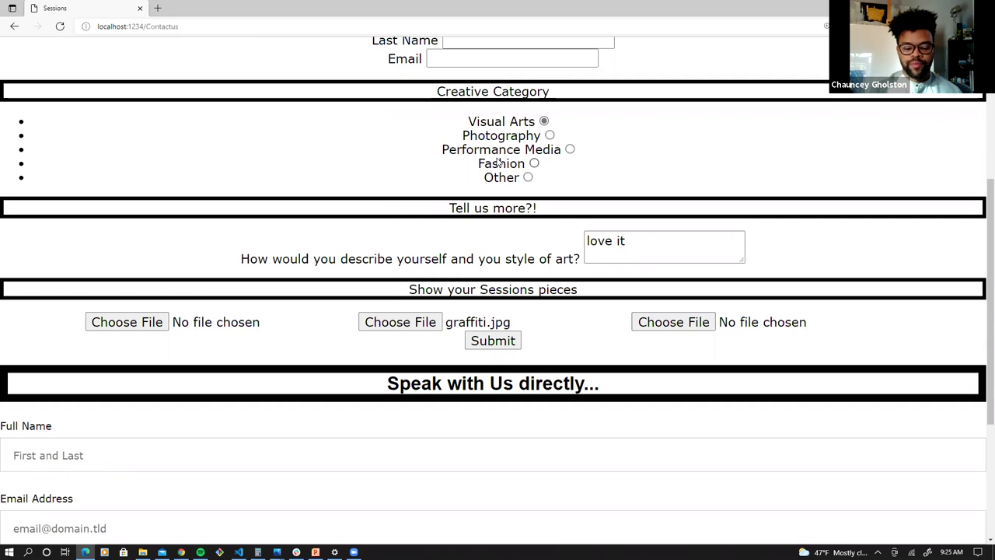
Autofill full name and email, enter the message 'love', and submit the form.
scroll(498, 161, down, 2)
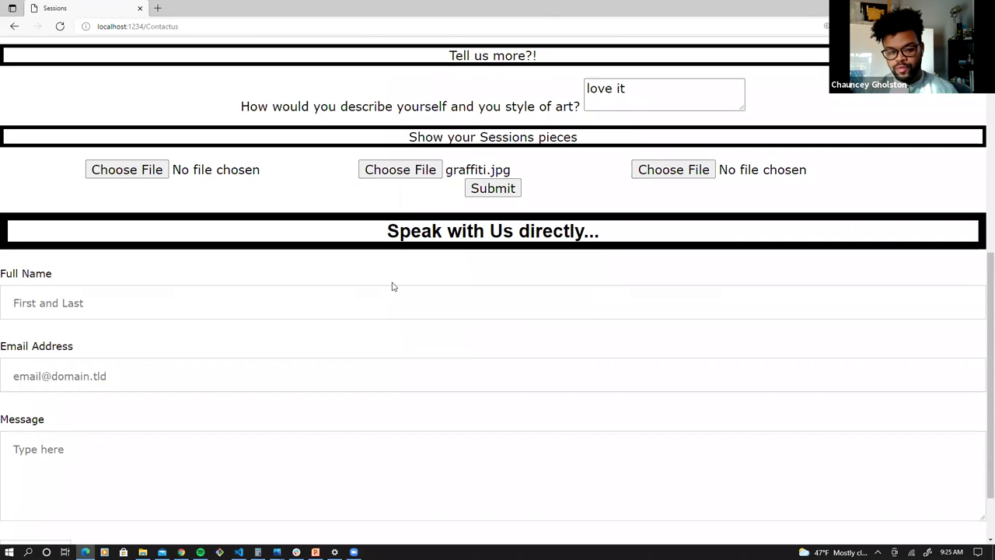
click(394, 299)
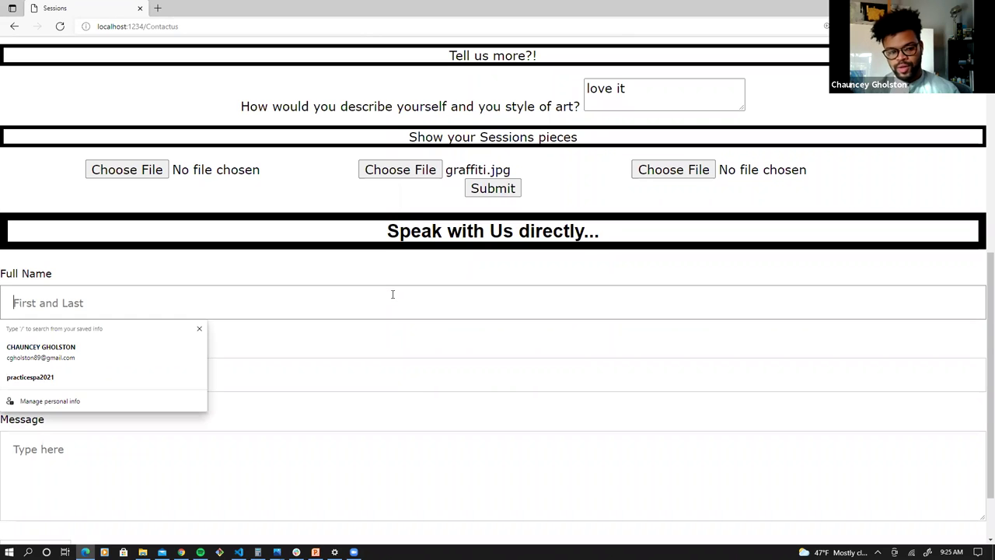
click(45, 362)
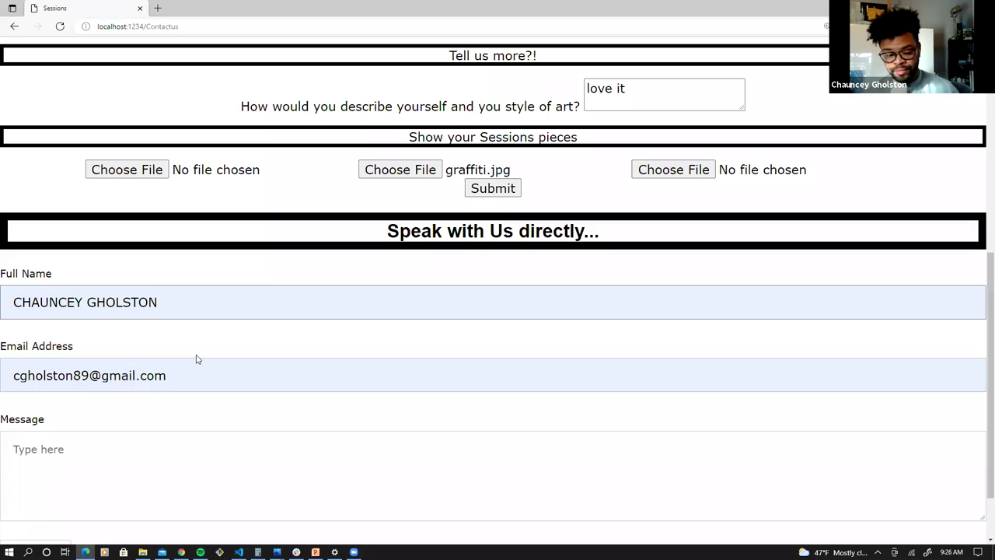
scroll(197, 359, down, 1)
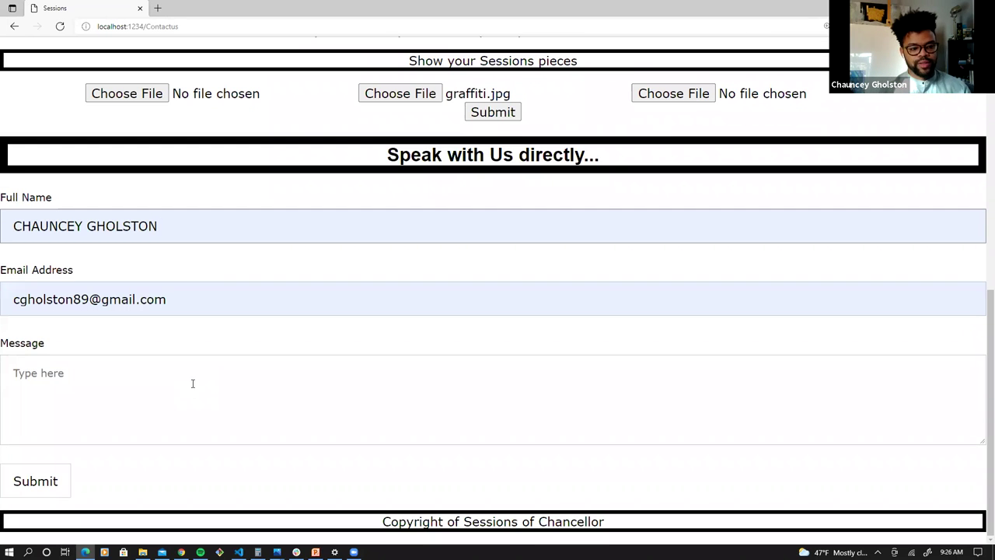
click(193, 373)
text(love)
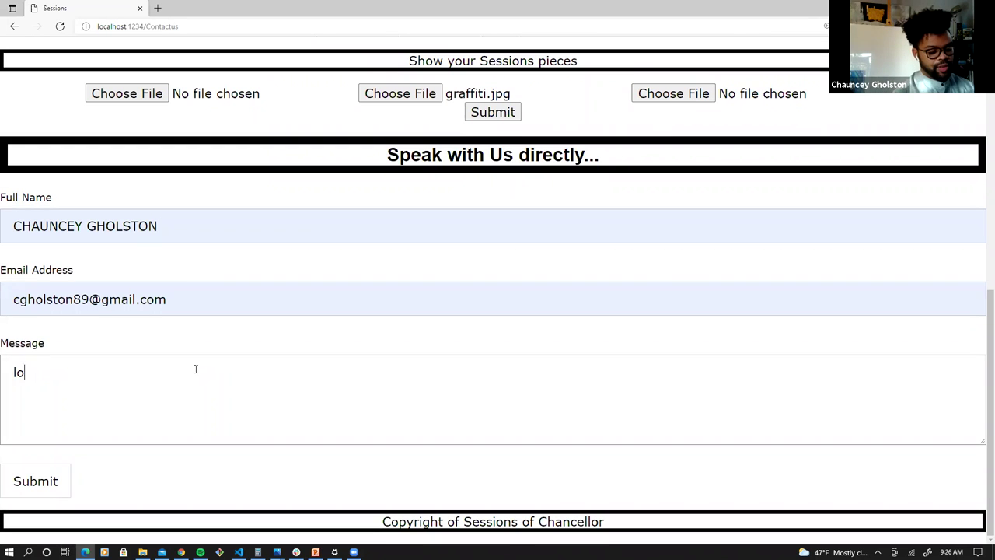
click(45, 483)
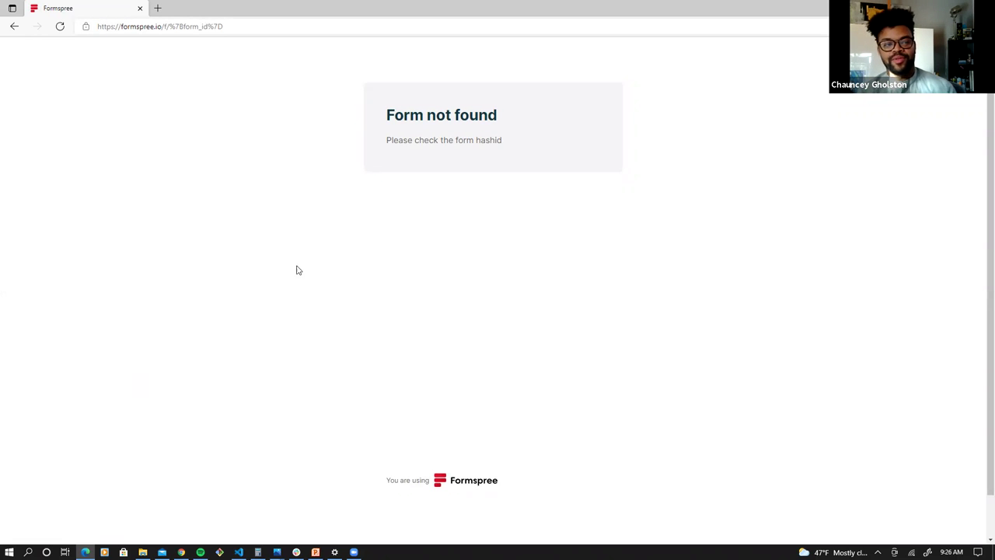
Return to the Contact Us page and tile Edge top-left with VS Code on the right half.
click(14, 27)
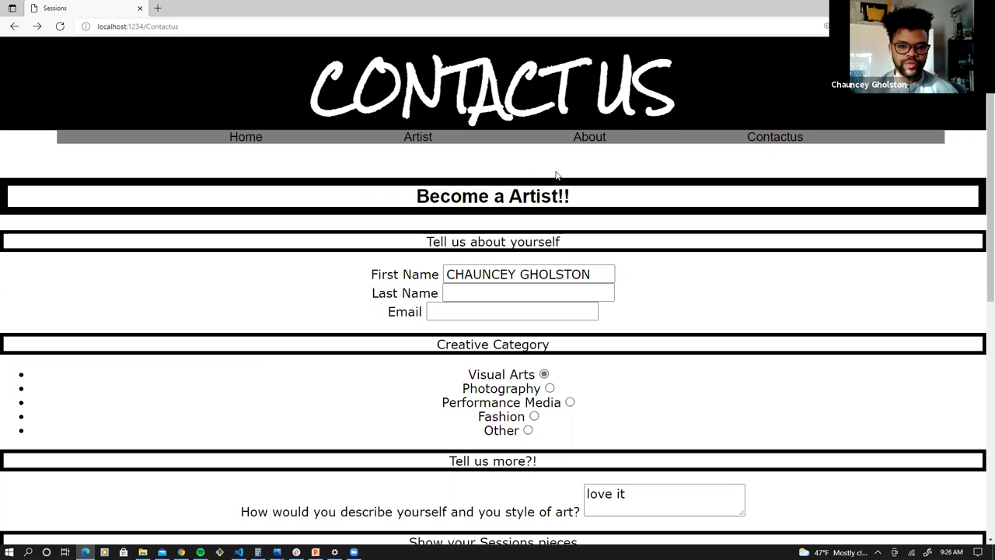
key(super+Down)
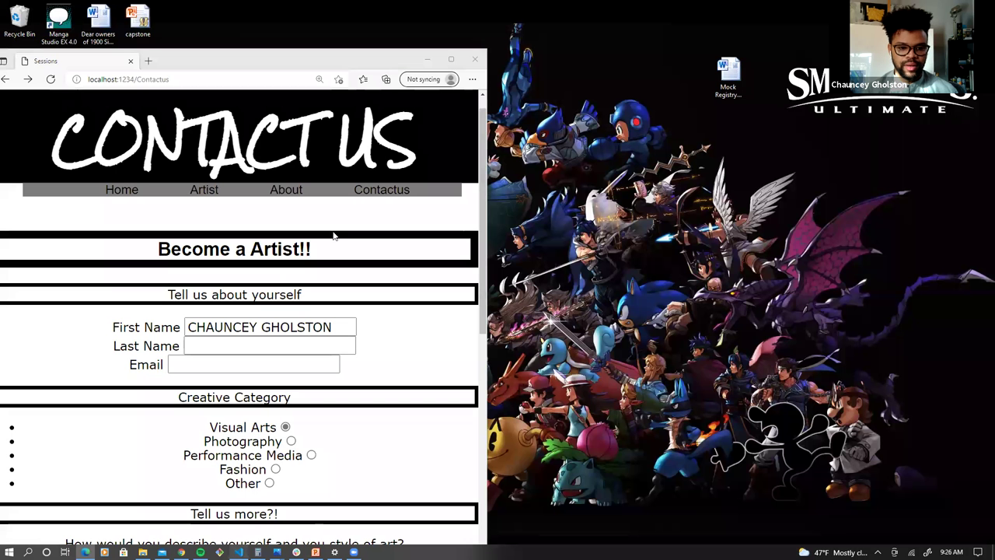
key(alt+Tab)
key(super+Up)
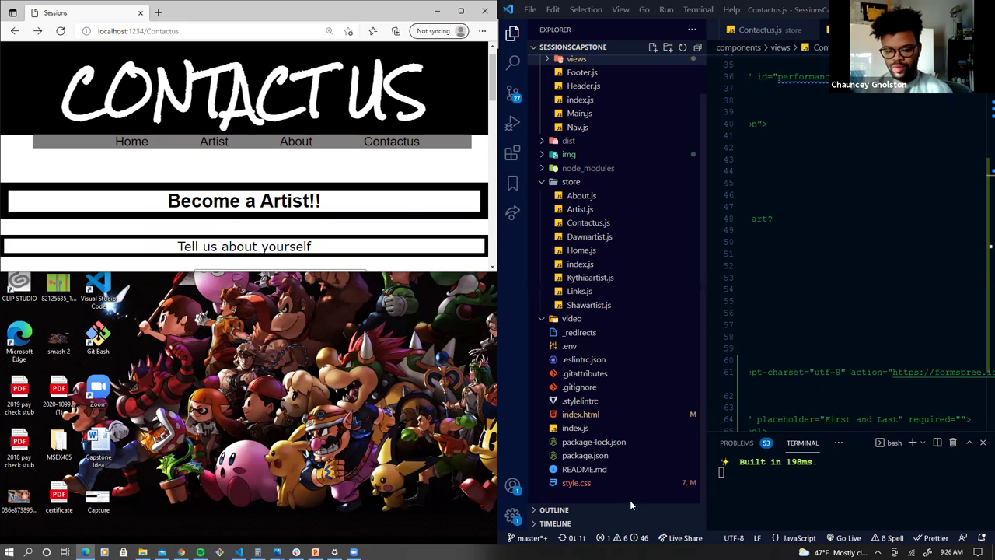
Maximize VS Code and view each store file from About.js through Kythiaartist.js.
scroll(644, 338, up, 1)
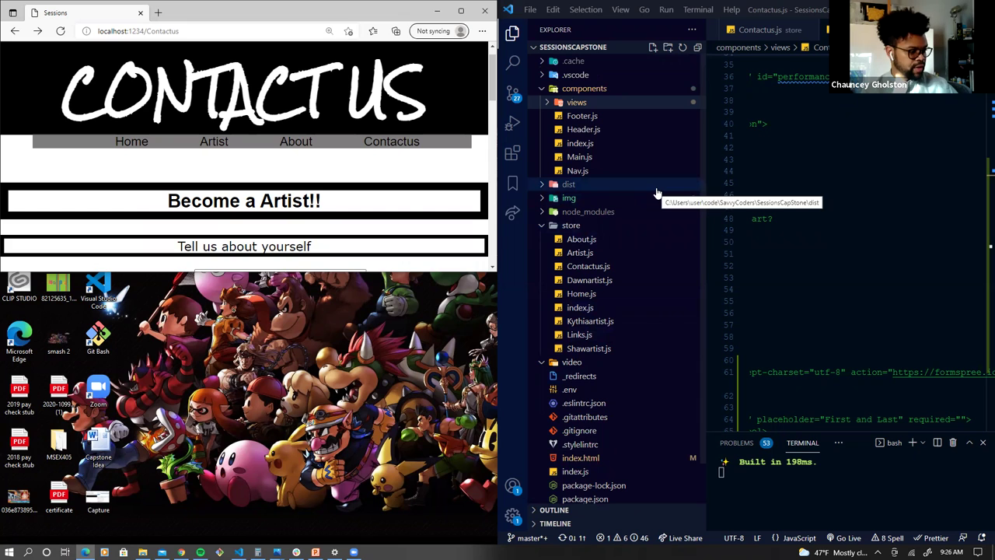
scroll(660, 356, down, 1)
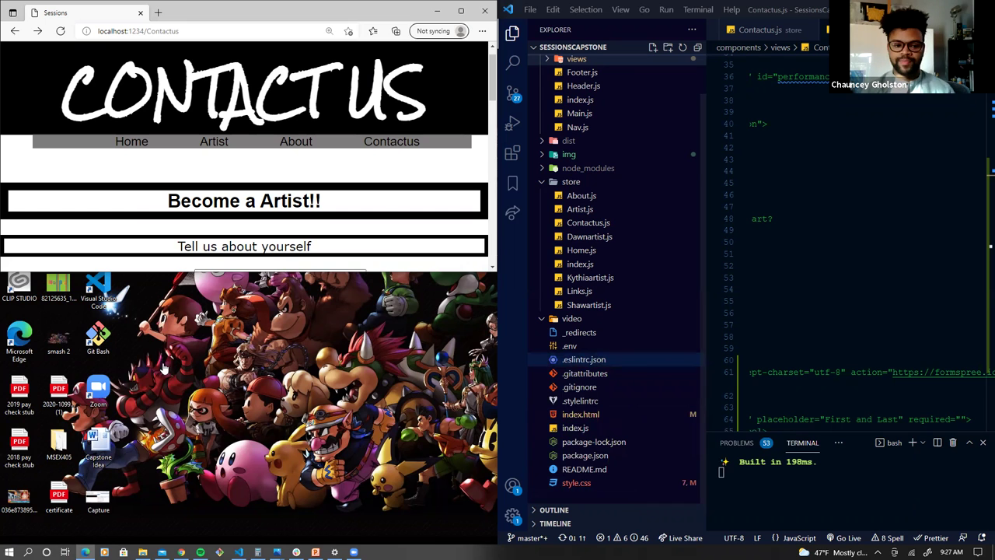
key(super+Up)
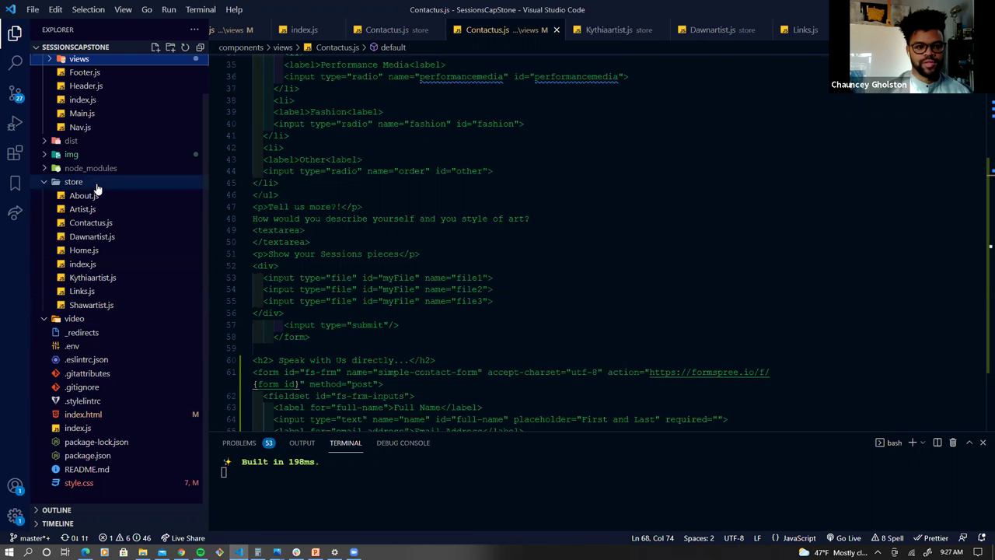
scroll(111, 210, up, 1)
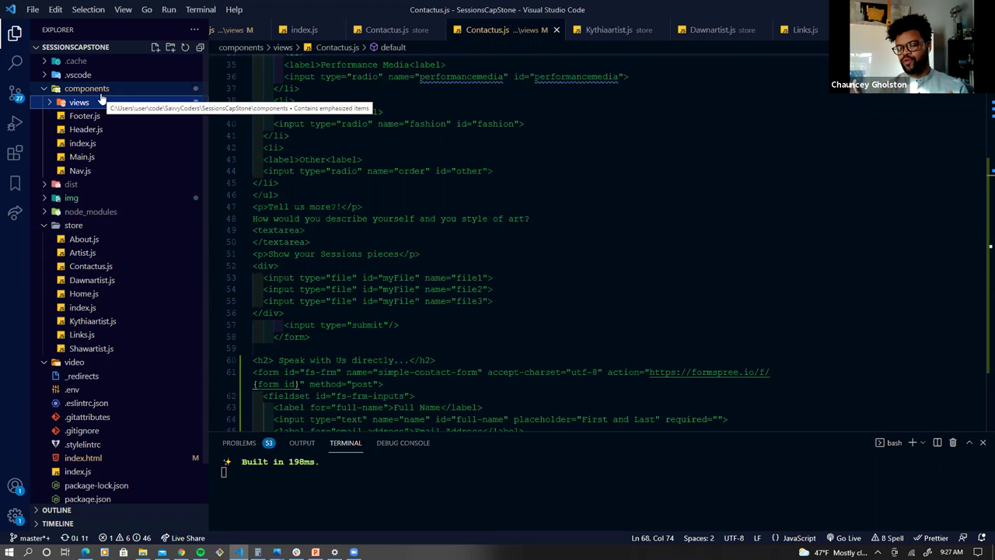
click(87, 240)
click(90, 254)
click(92, 266)
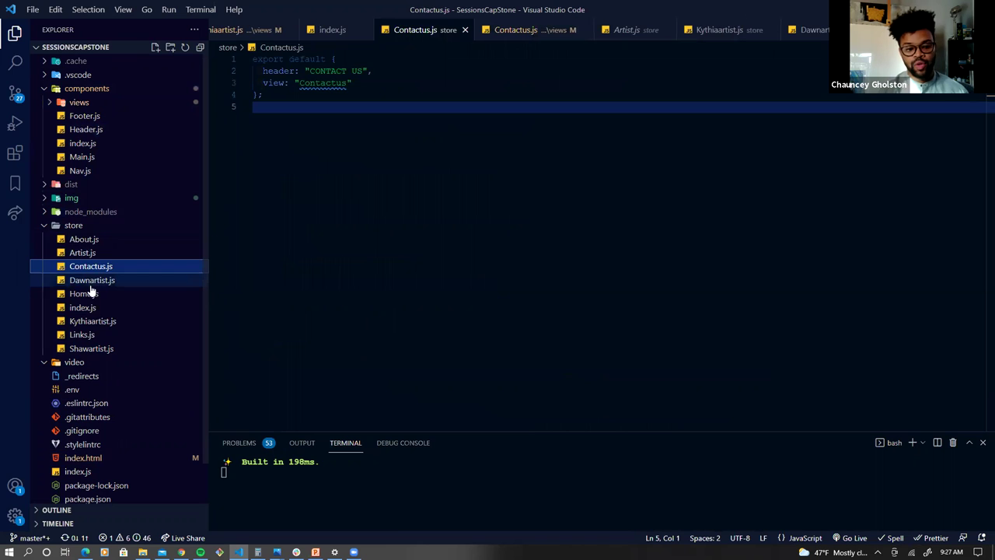
click(91, 282)
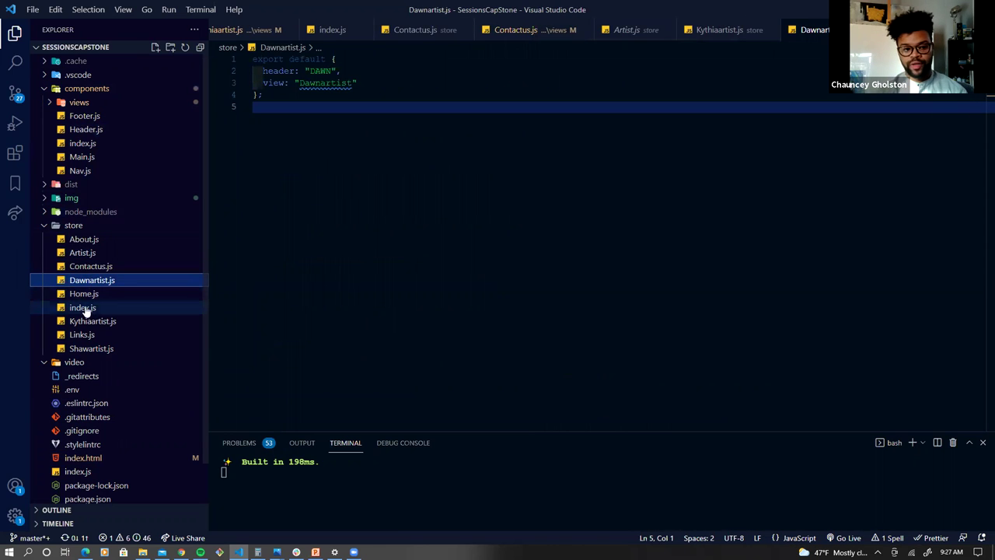
click(86, 297)
click(86, 307)
click(86, 324)
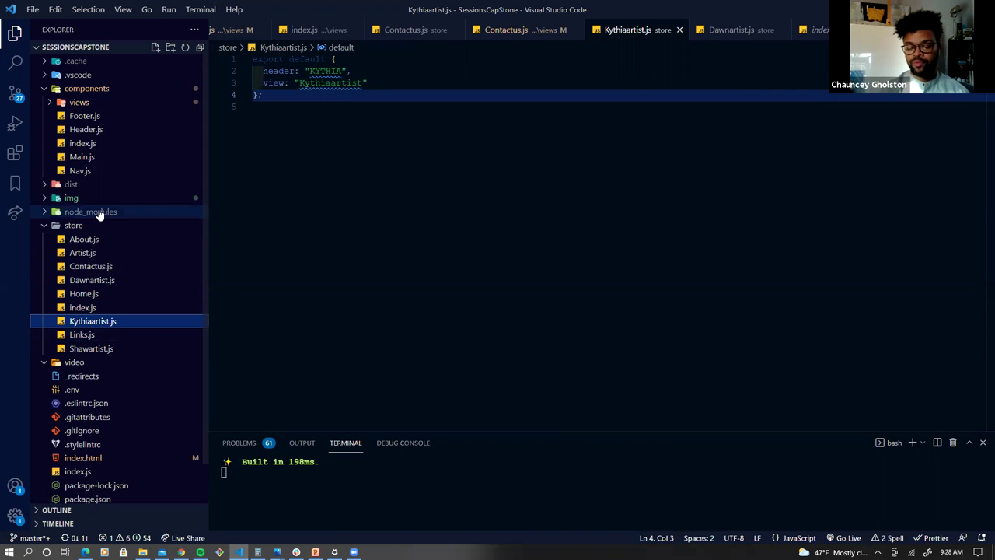
Collapse and re-expand the components folder, then view Footer.js and Header.js.
click(74, 88)
click(87, 90)
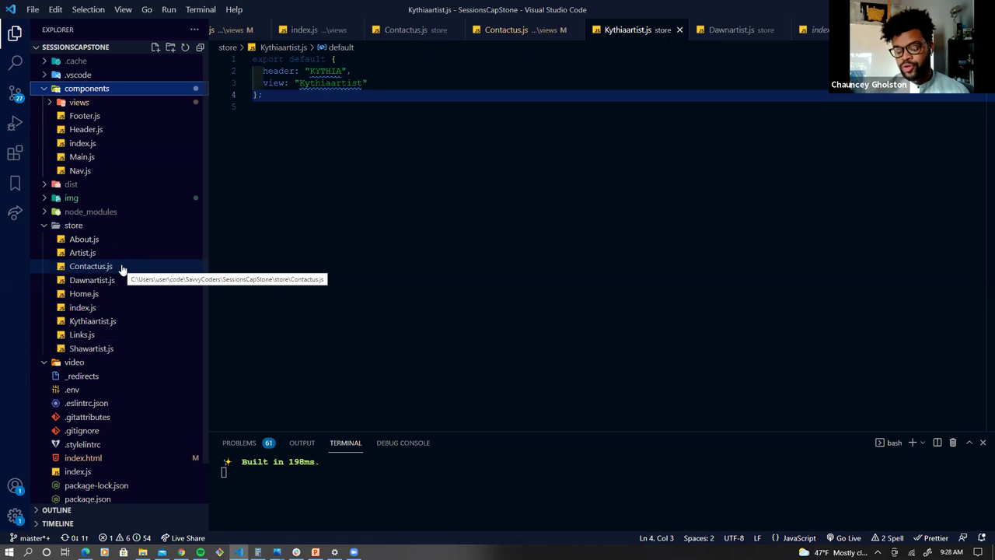
click(99, 119)
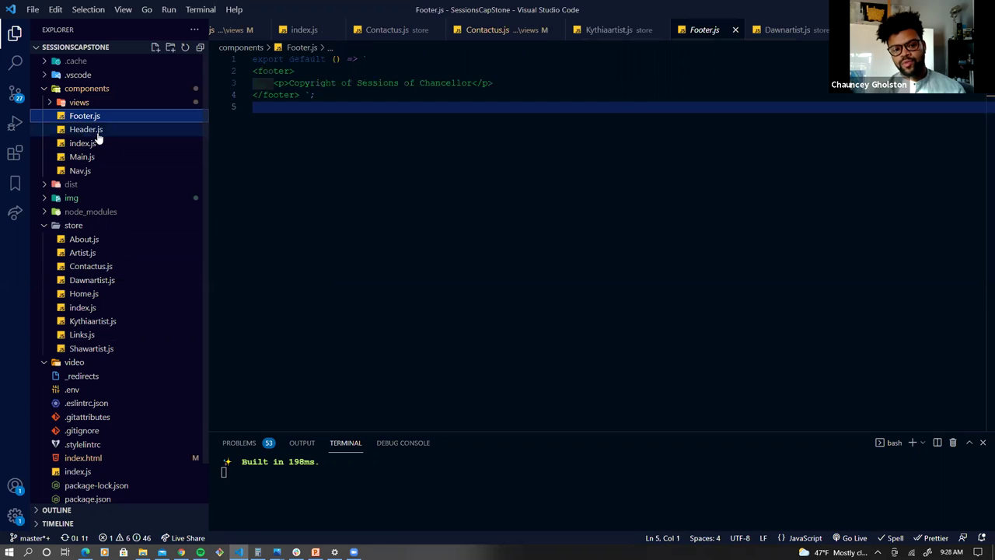
click(98, 132)
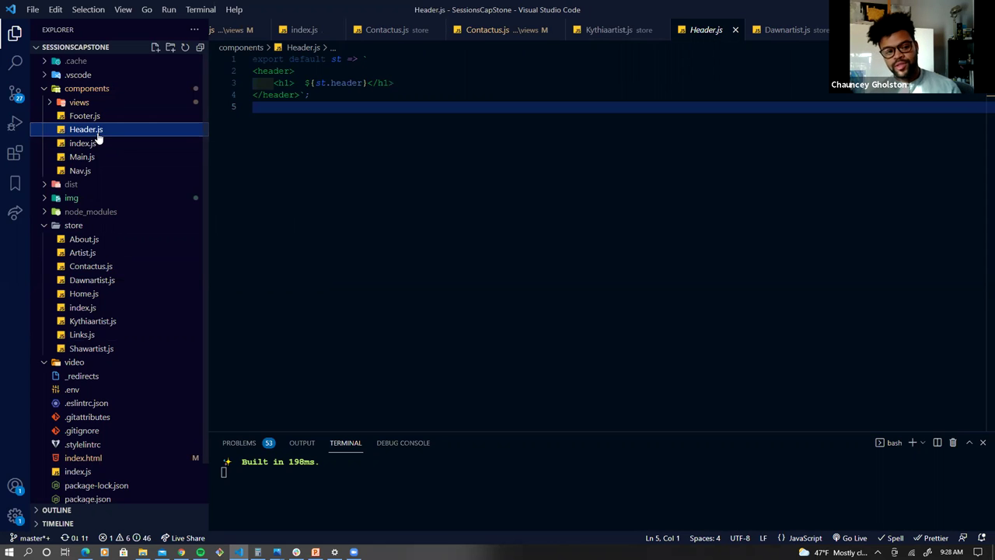
Expand the views folder and view About.js, Artist.js, Contactus.js and Dawnartist.js in turn.
click(81, 103)
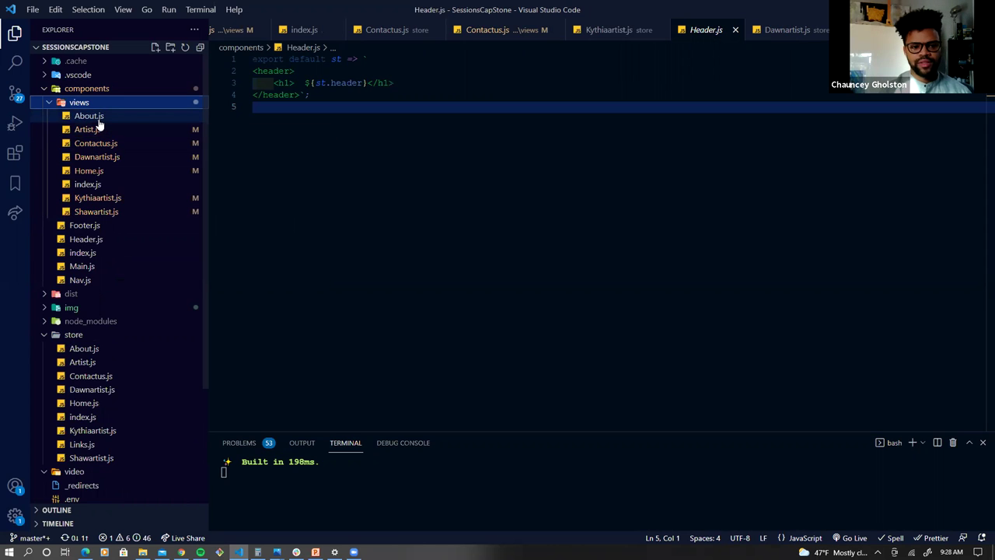
click(99, 122)
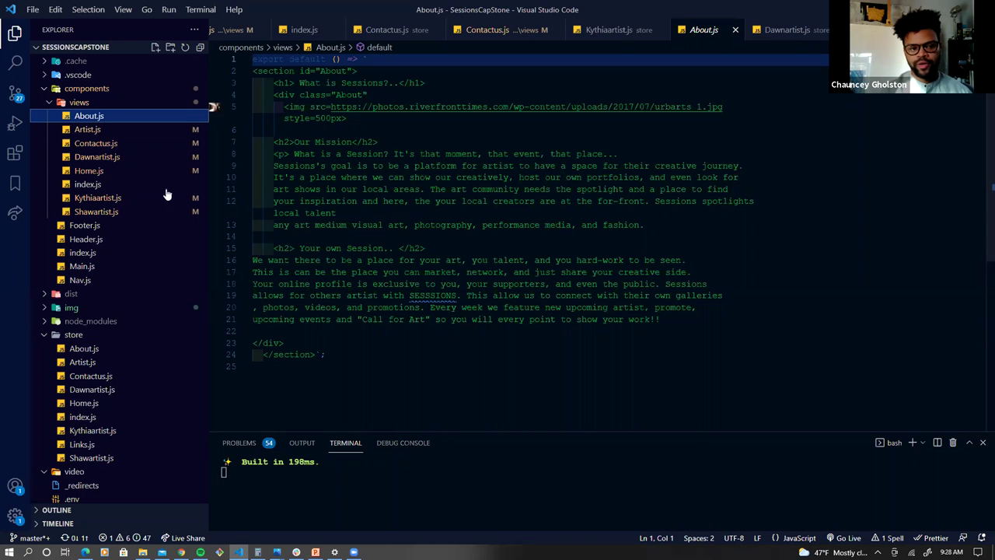
click(96, 130)
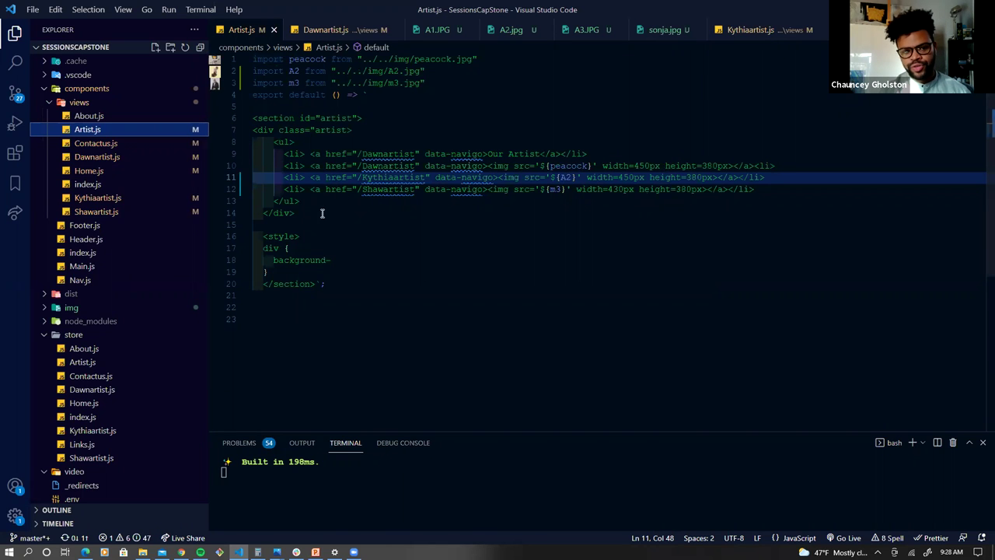
click(115, 144)
click(115, 157)
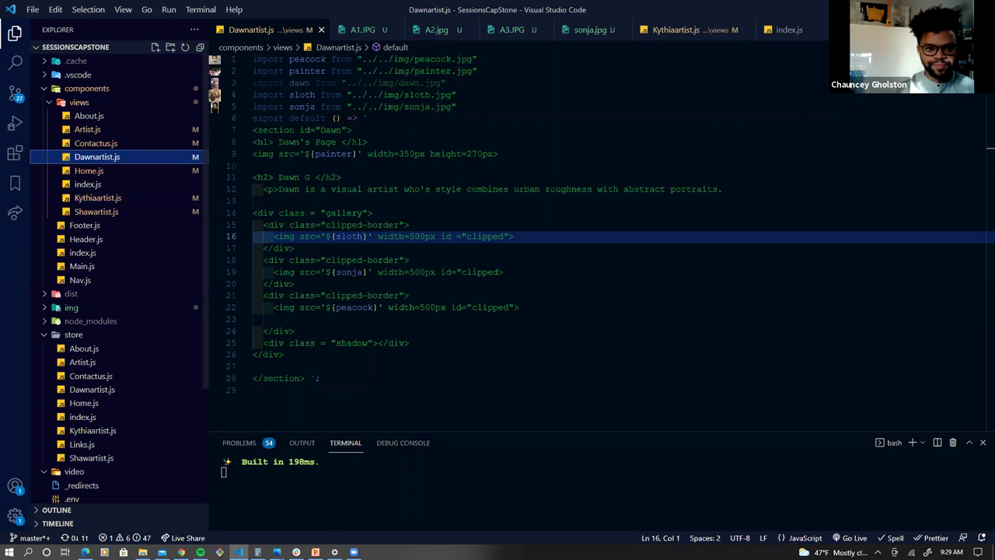
Open Dawn's page in Edge and snap Edge left, VS Code right.
key(super+Right)
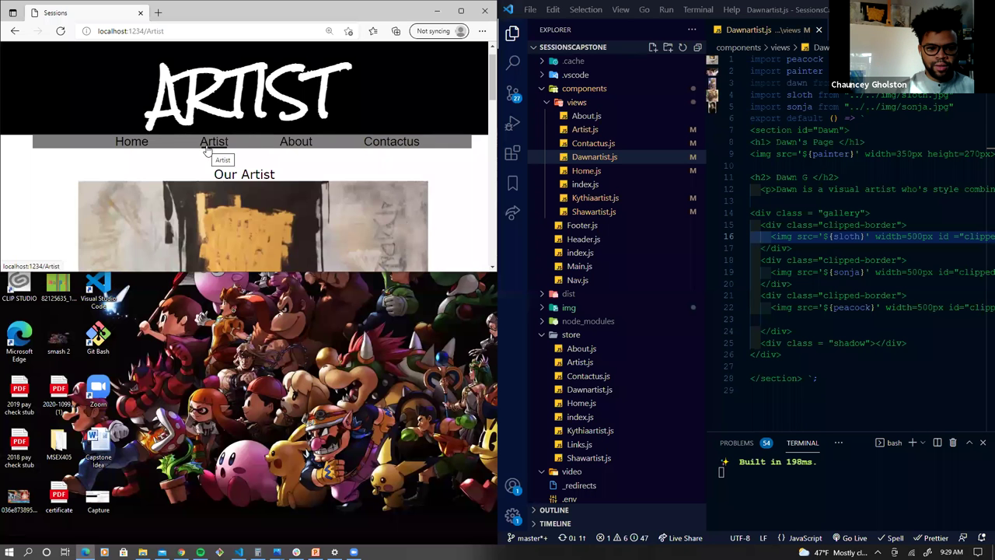
click(232, 223)
key(super+Left)
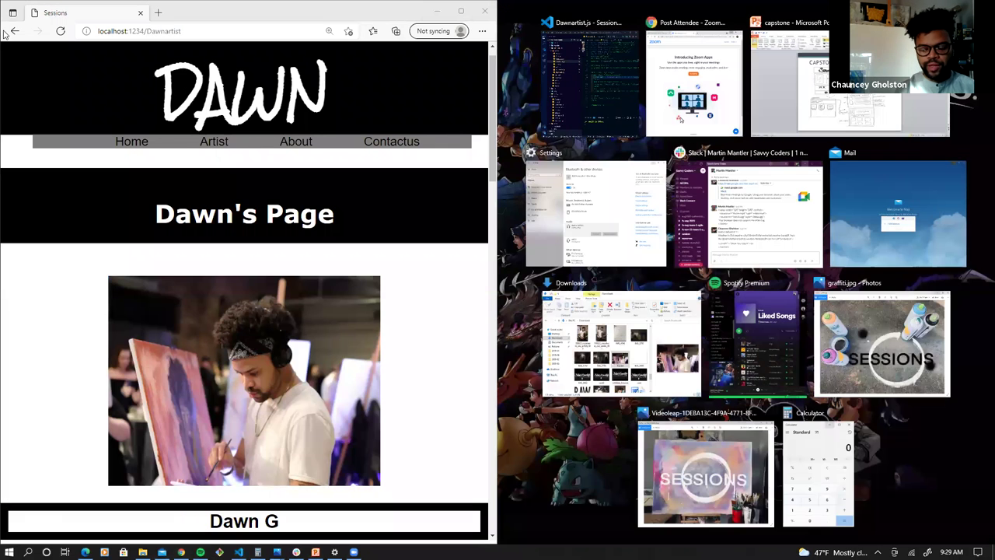
click(605, 76)
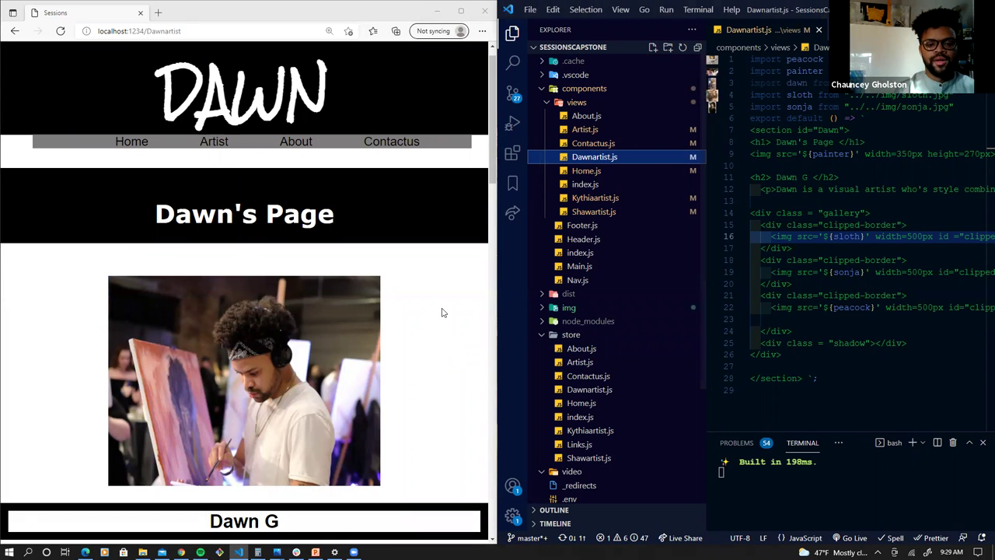
Scroll through Dawn's page to compare it with the Dawnartist view code.
scroll(444, 308, down, 1)
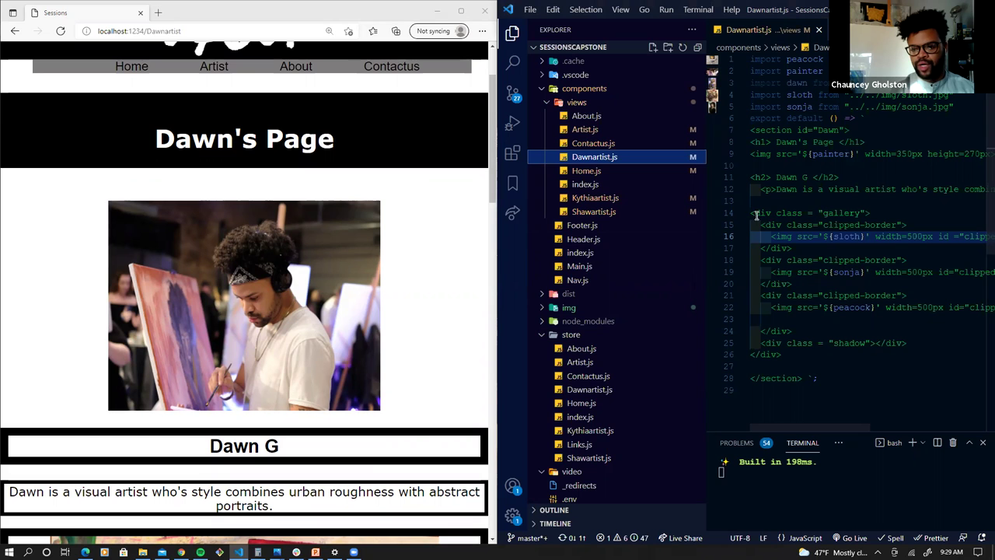
scroll(286, 294, down, 5)
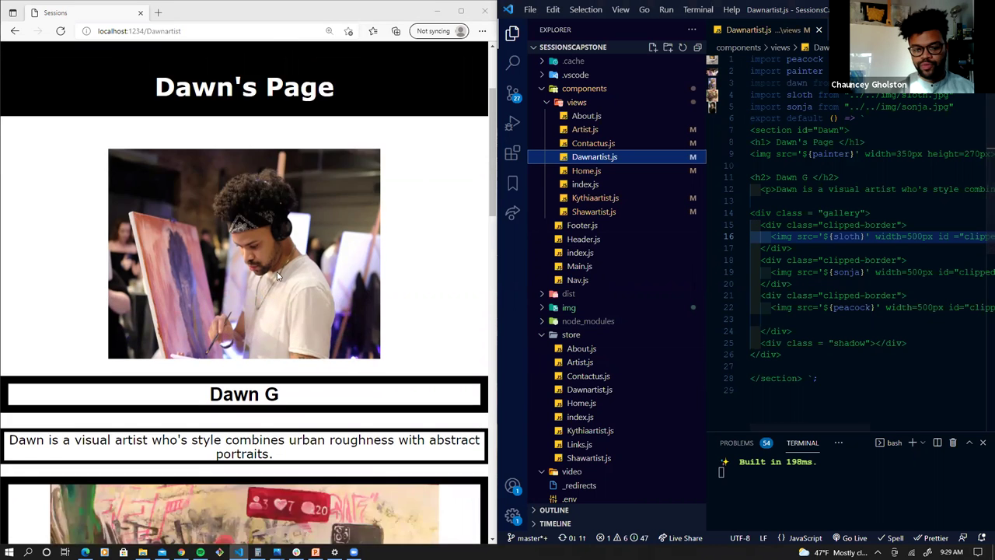
scroll(286, 294, down, 3)
scroll(301, 297, up, 4)
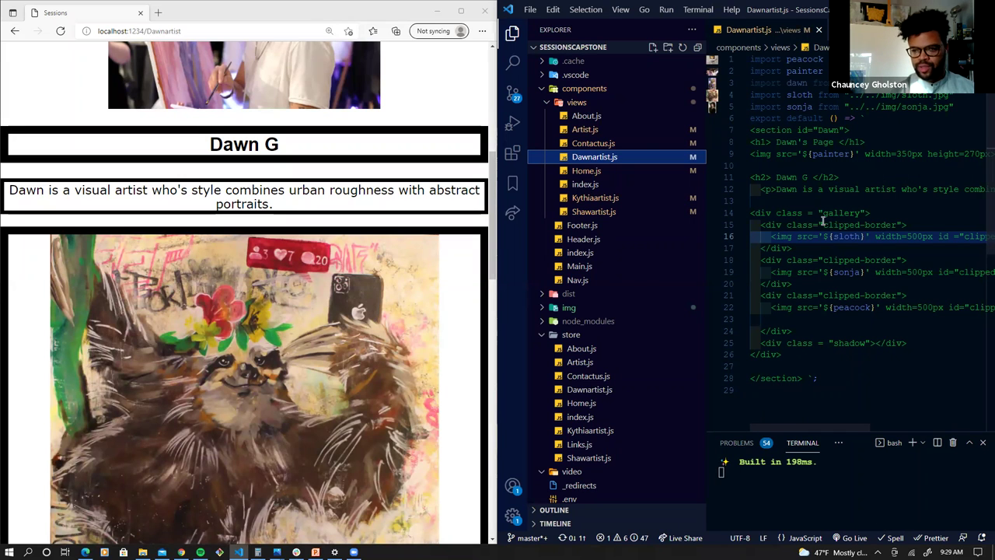
scroll(458, 202, up, 5)
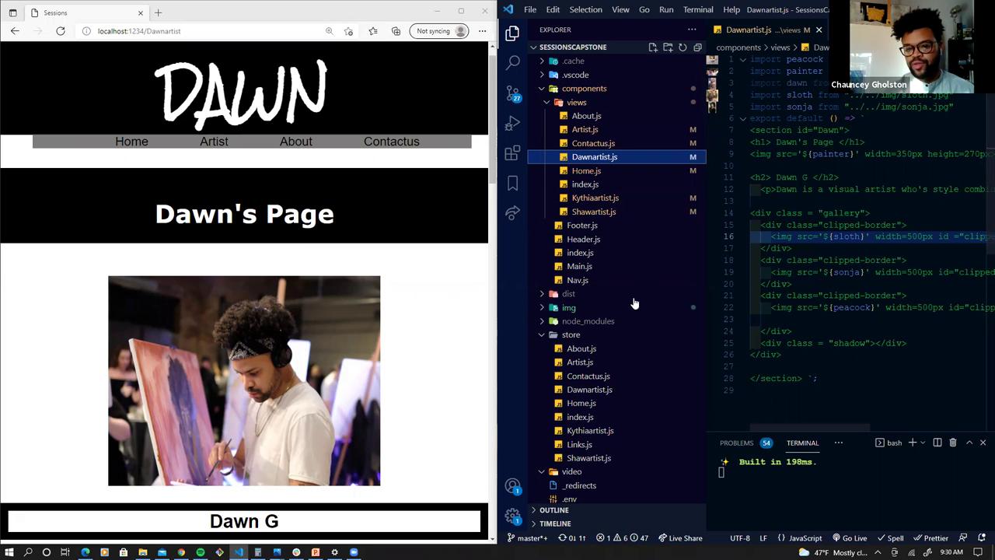
click(592, 311)
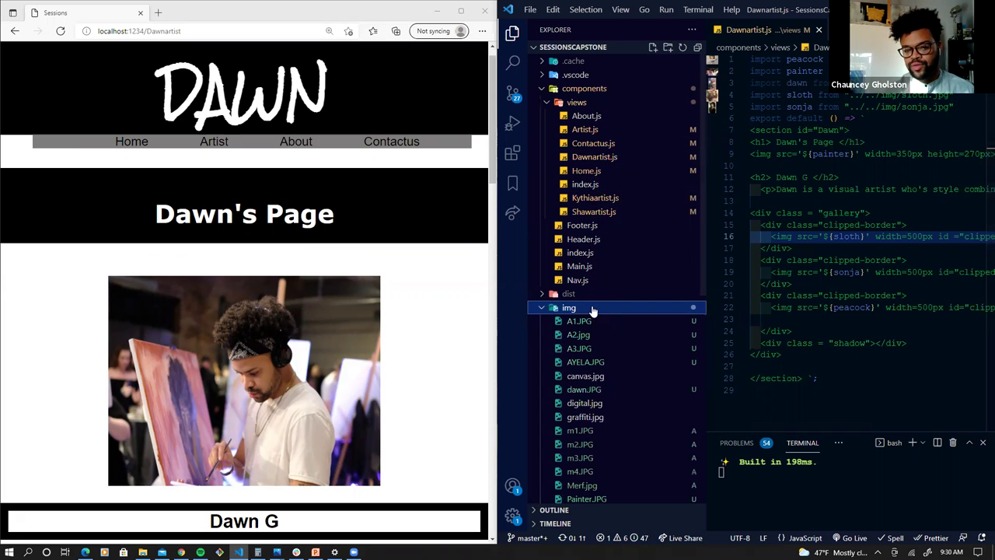
scroll(604, 404, down, 2)
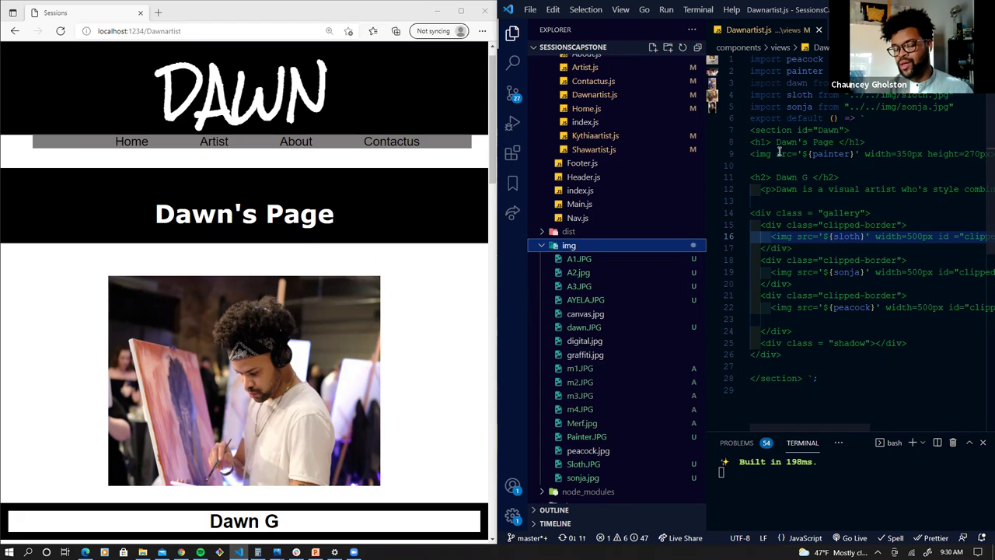
click(595, 247)
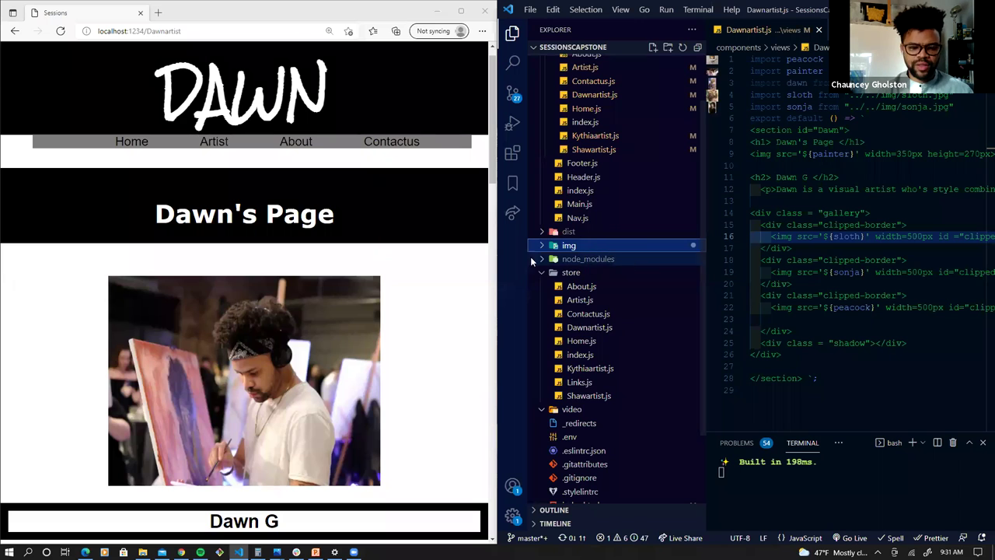
scroll(588, 231, down, 2)
scroll(589, 231, up, 2)
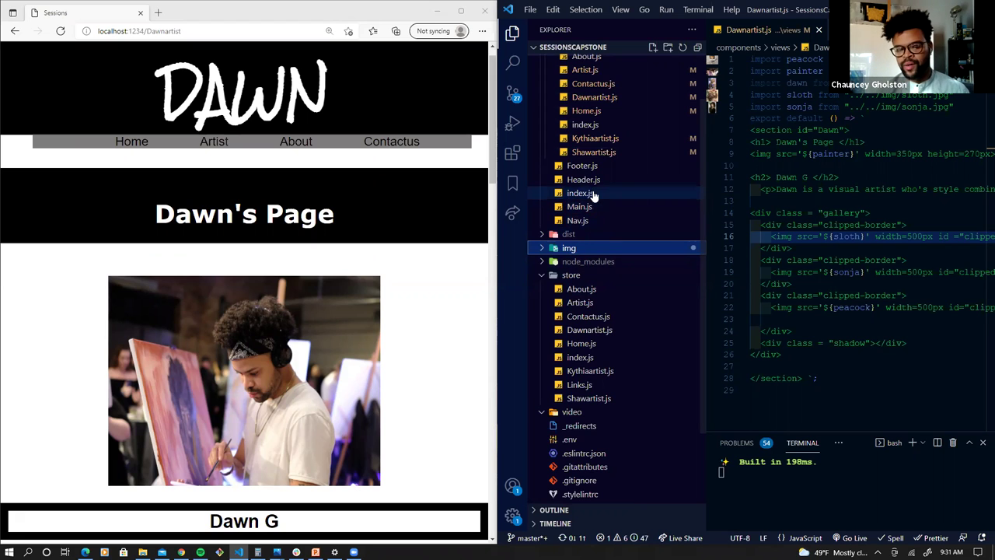
scroll(591, 210, up, 2)
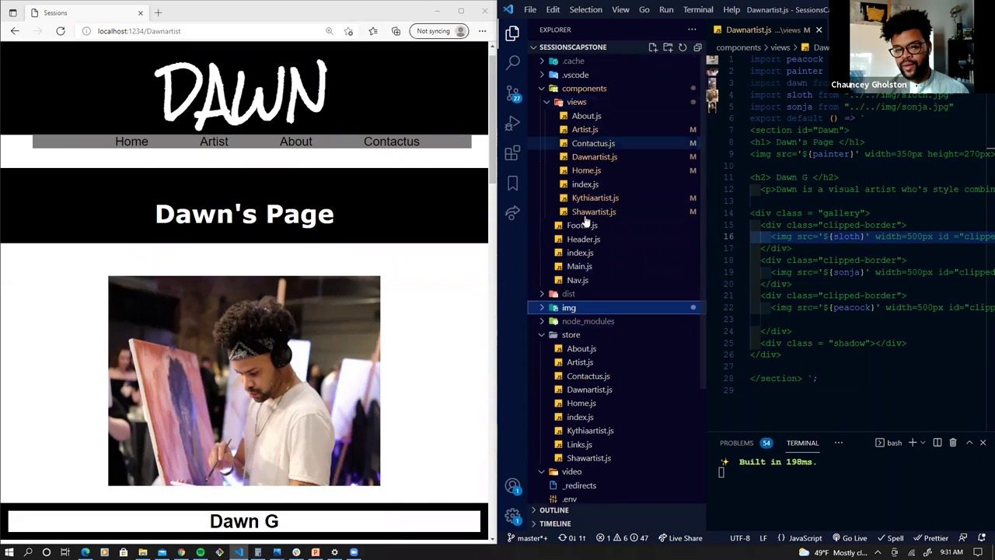